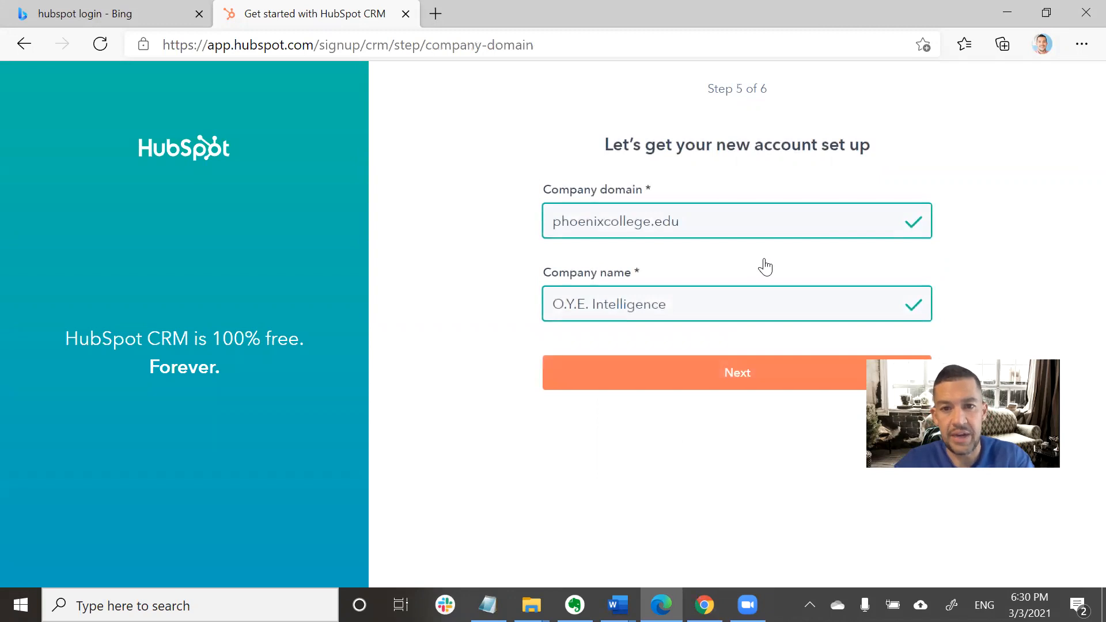
Replace the company name with PC and submit the company details page.
{"action": "left_click_drag", "start_coordinate": [686, 300], "coordinate": [433, 300]}
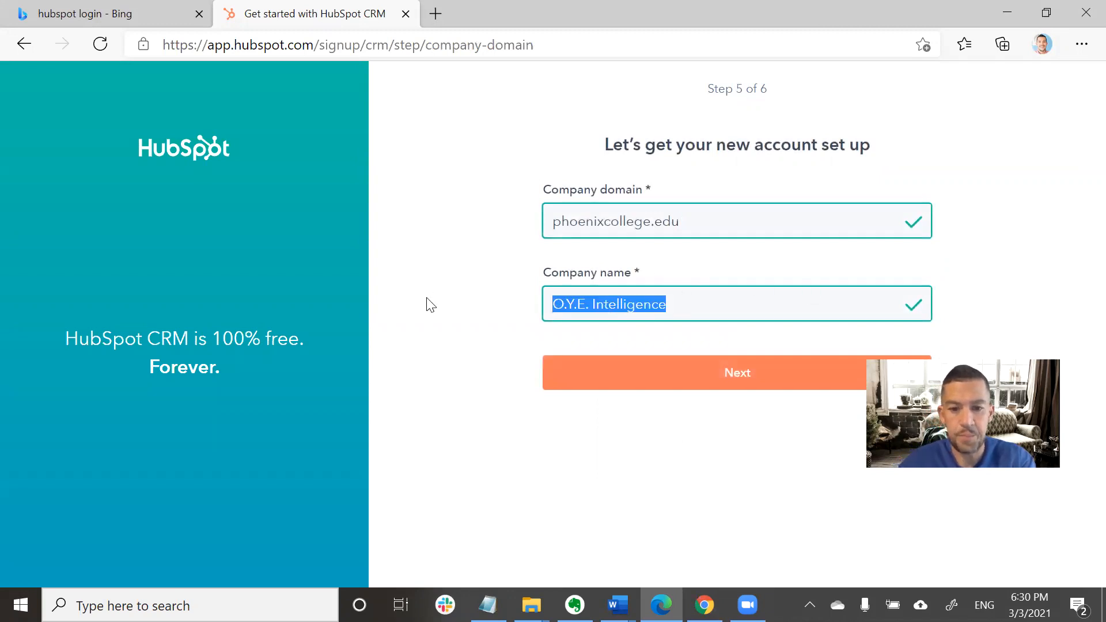
{"action": "type", "text": "PC"}
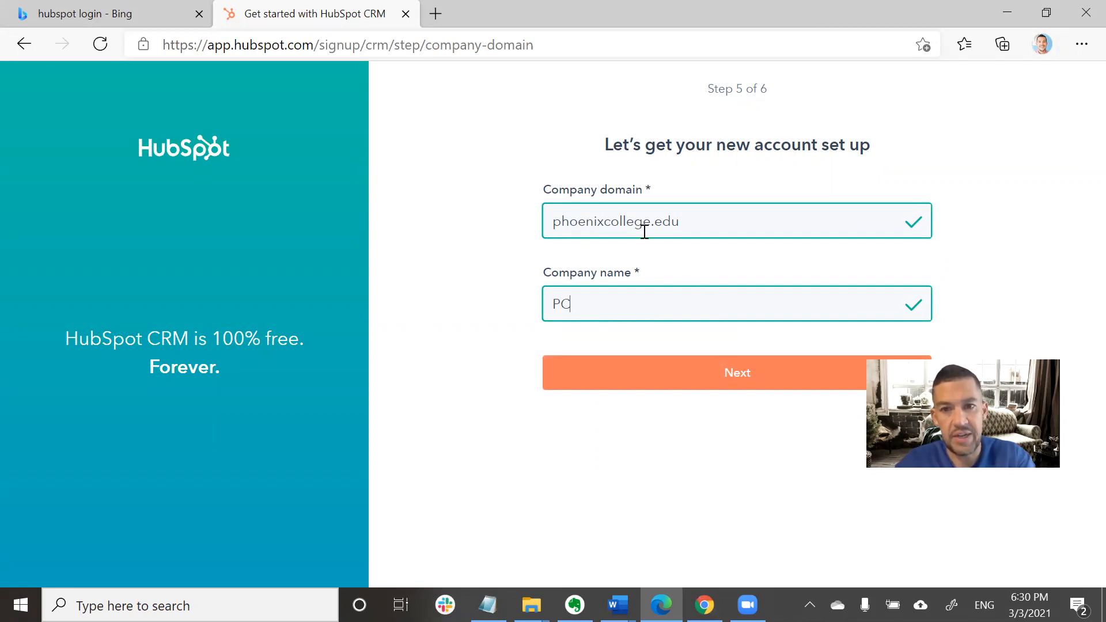
{"action": "left_click", "coordinate": [739, 394]}
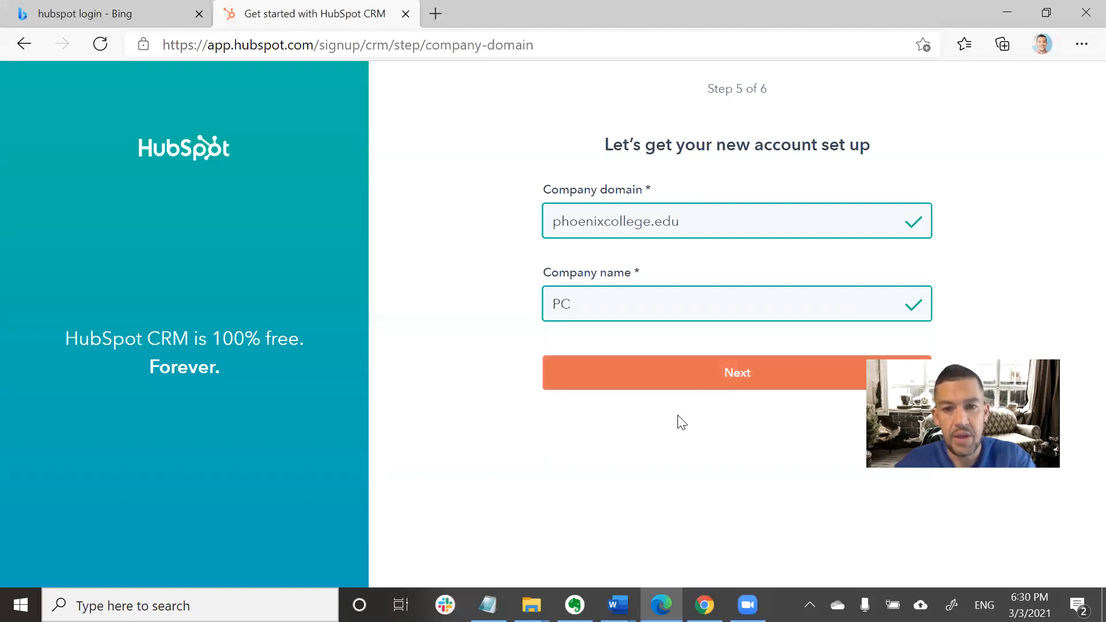
{"action": "left_click", "coordinate": [692, 379]}
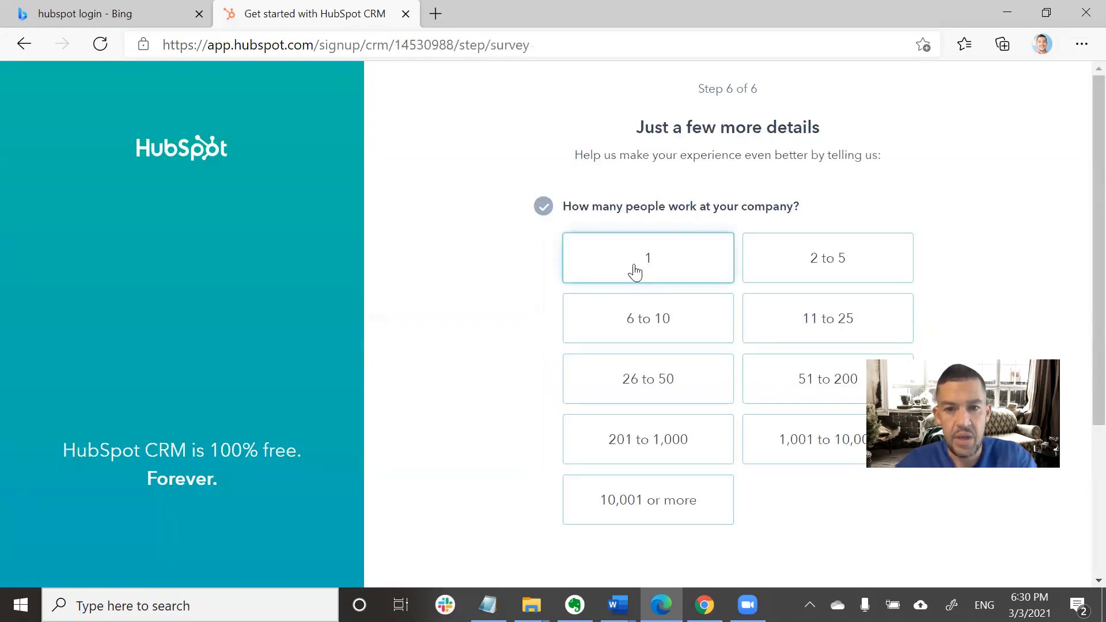
Answer the survey with 1 person, Marketing, Marketing / Content Creator, and never used a CRM, then finish.
{"action": "left_click", "coordinate": [636, 271]}
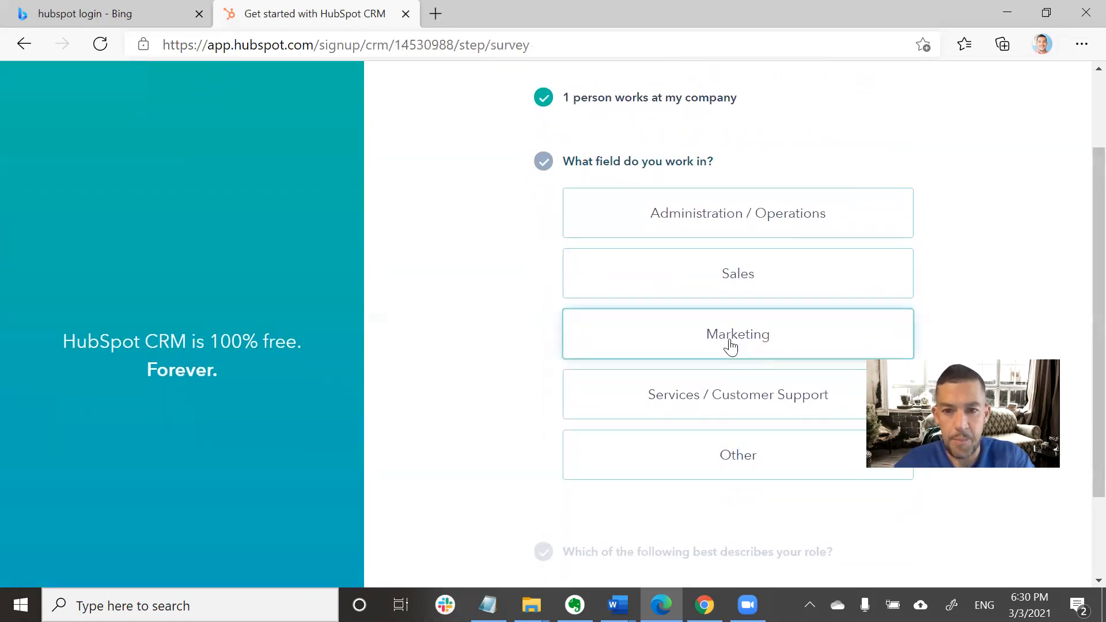
{"action": "left_click", "coordinate": [730, 346]}
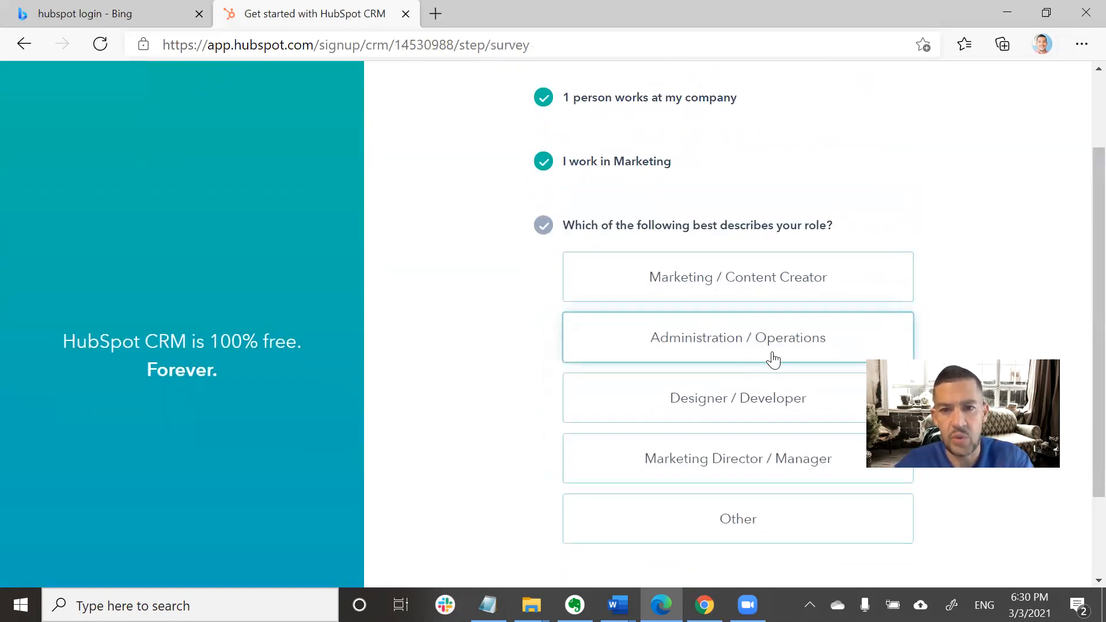
{"action": "scroll", "coordinate": [749, 167], "scroll_direction": "up", "scroll_amount": 2}
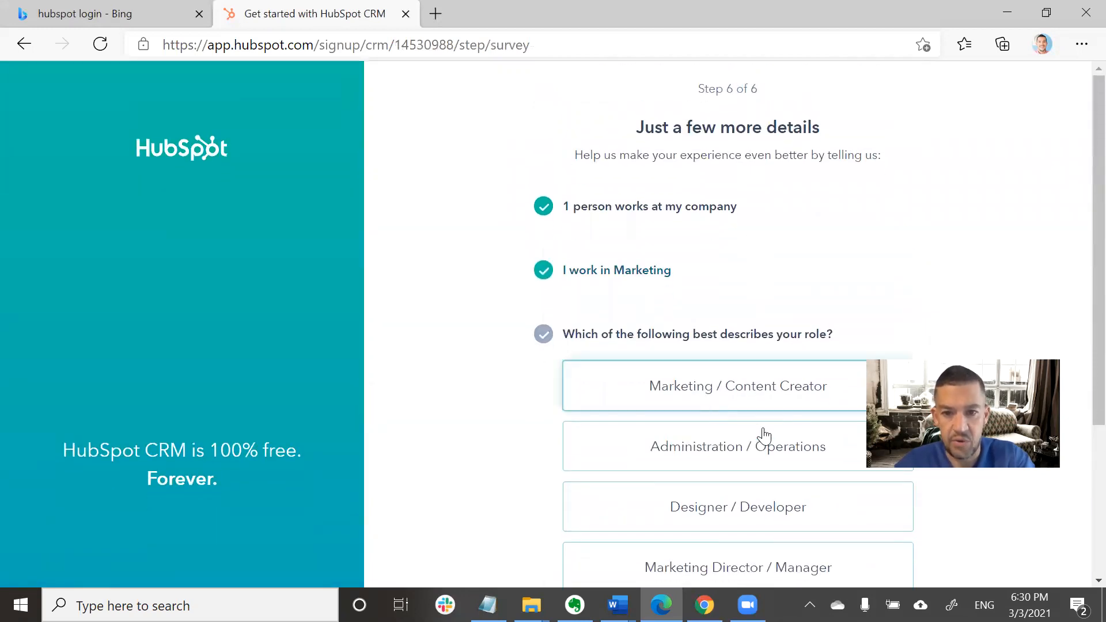
{"action": "left_click", "coordinate": [721, 400]}
{"action": "scroll", "coordinate": [672, 455], "scroll_direction": "down", "scroll_amount": 2}
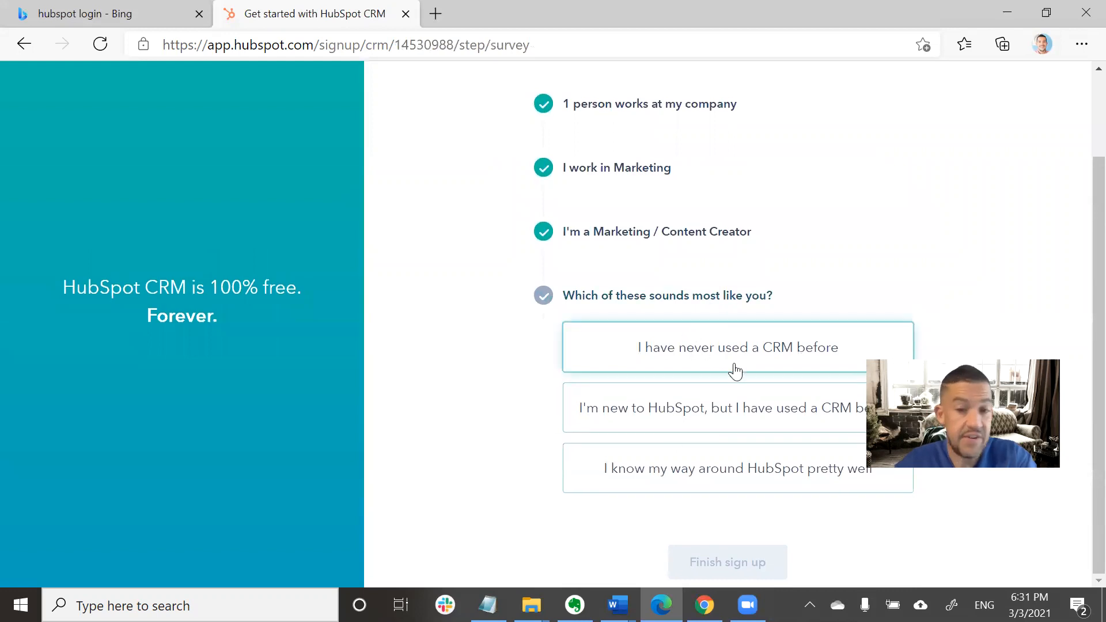
{"action": "left_click", "coordinate": [736, 371]}
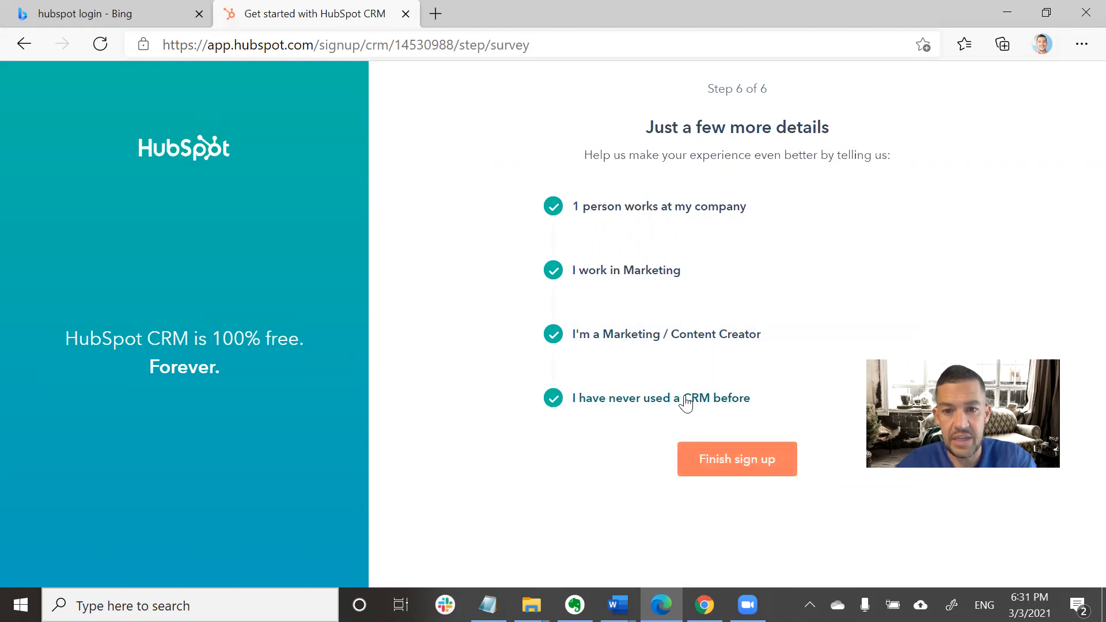
{"action": "left_click", "coordinate": [727, 467]}
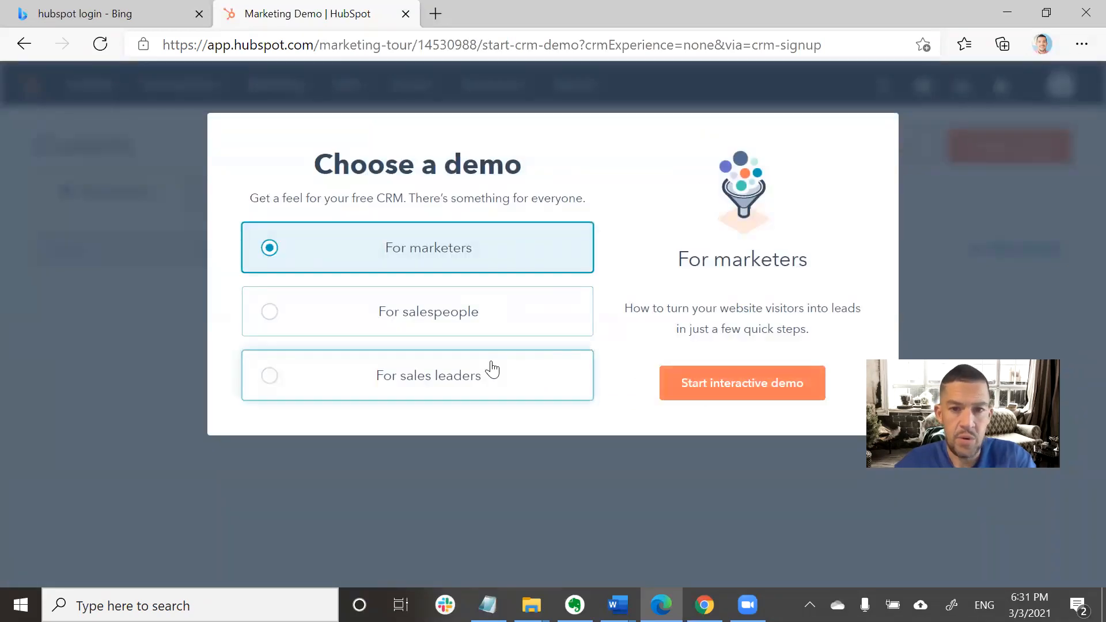
Start the For marketers interactive demo and close its intro dialog.
{"action": "mouse_move", "coordinate": [493, 369]}
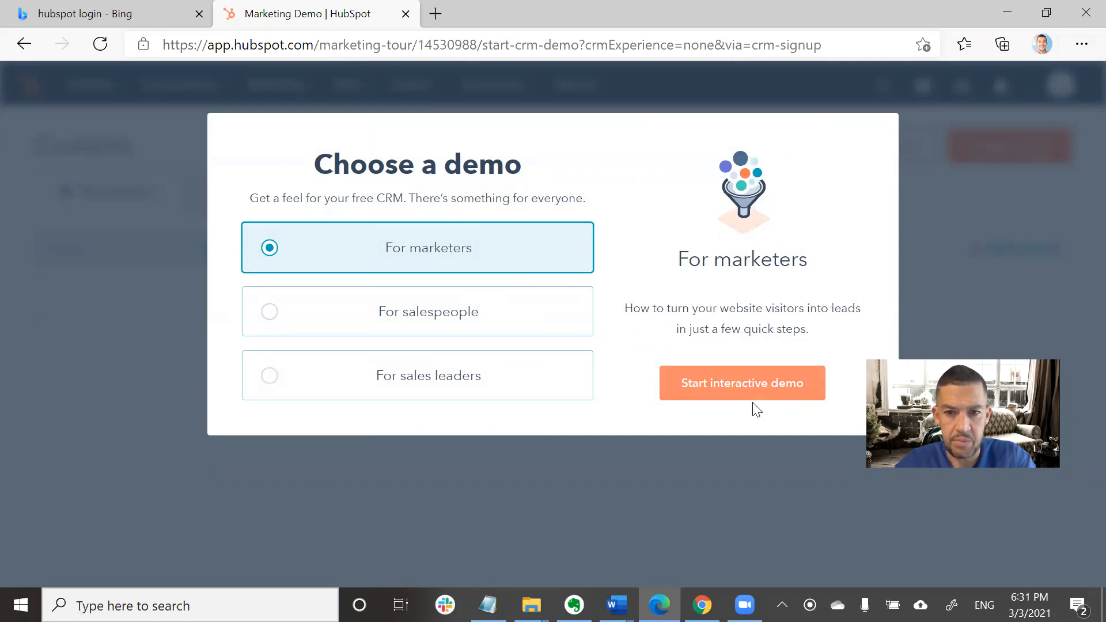
{"action": "left_click", "coordinate": [740, 392]}
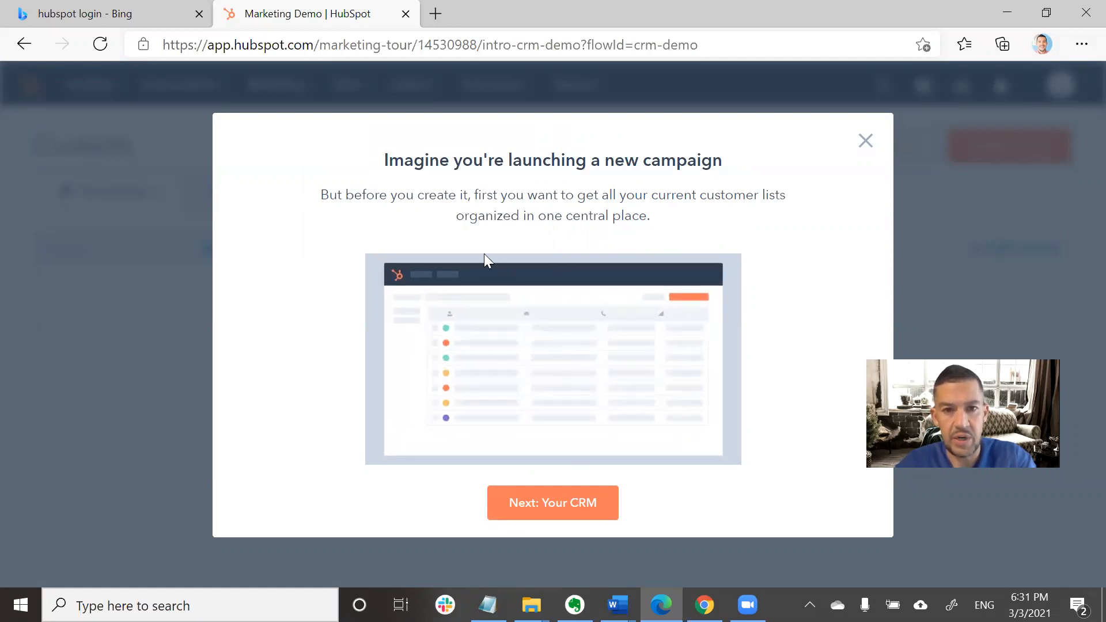
{"action": "left_click", "coordinate": [867, 150]}
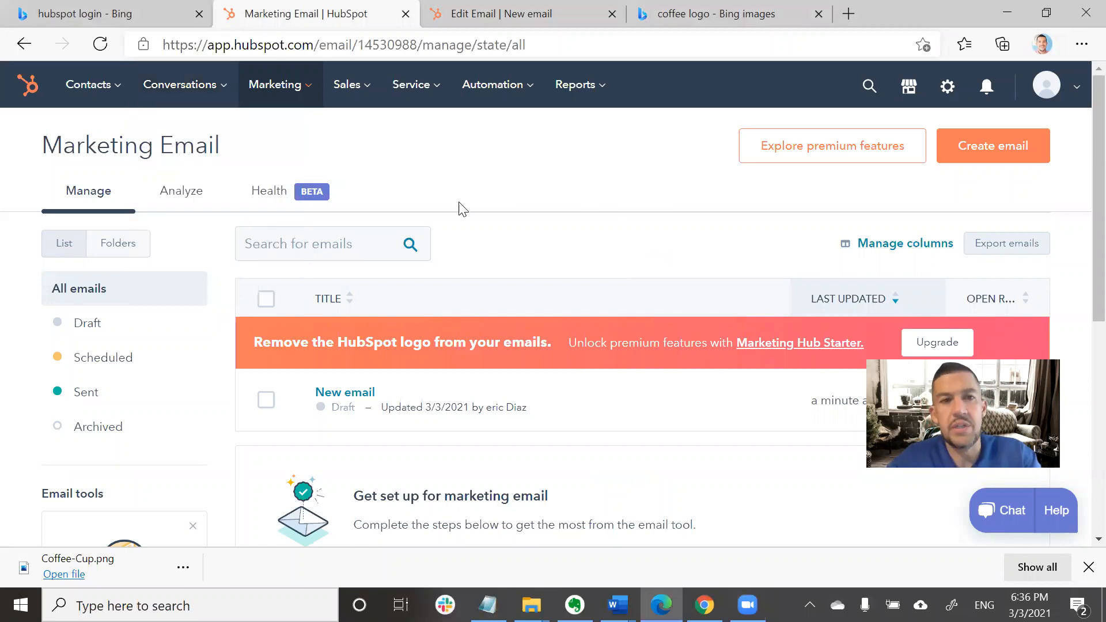
Go to Marketing > Email and open the 'New email' draft in the editor.
{"action": "mouse_move", "coordinate": [308, 101]}
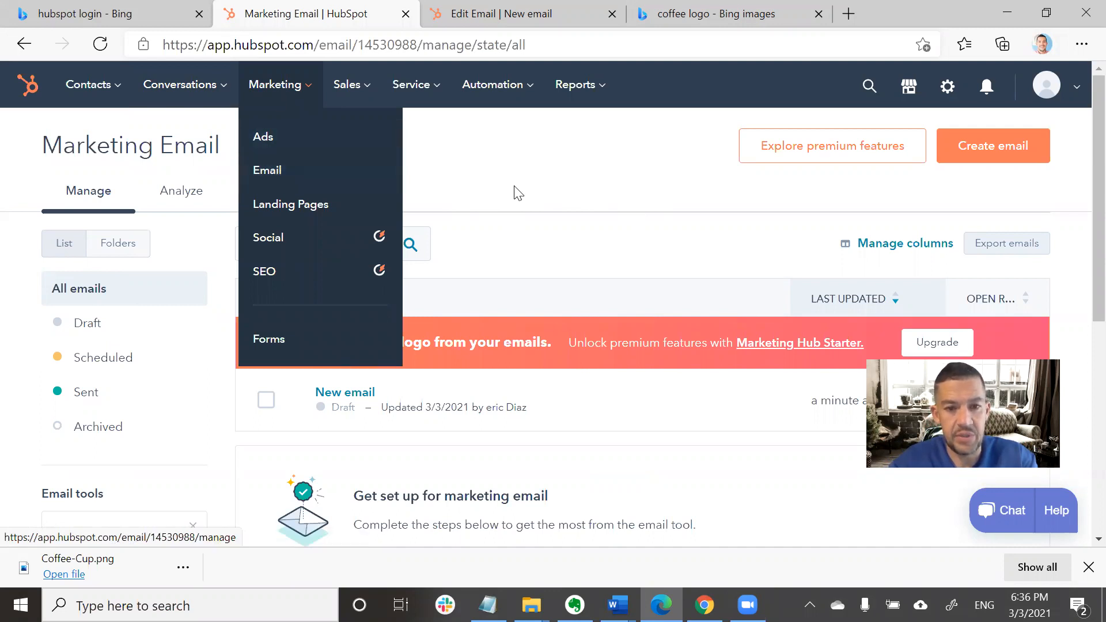
{"action": "left_click", "coordinate": [301, 91]}
{"action": "left_click", "coordinate": [300, 90]}
{"action": "left_click", "coordinate": [281, 171]}
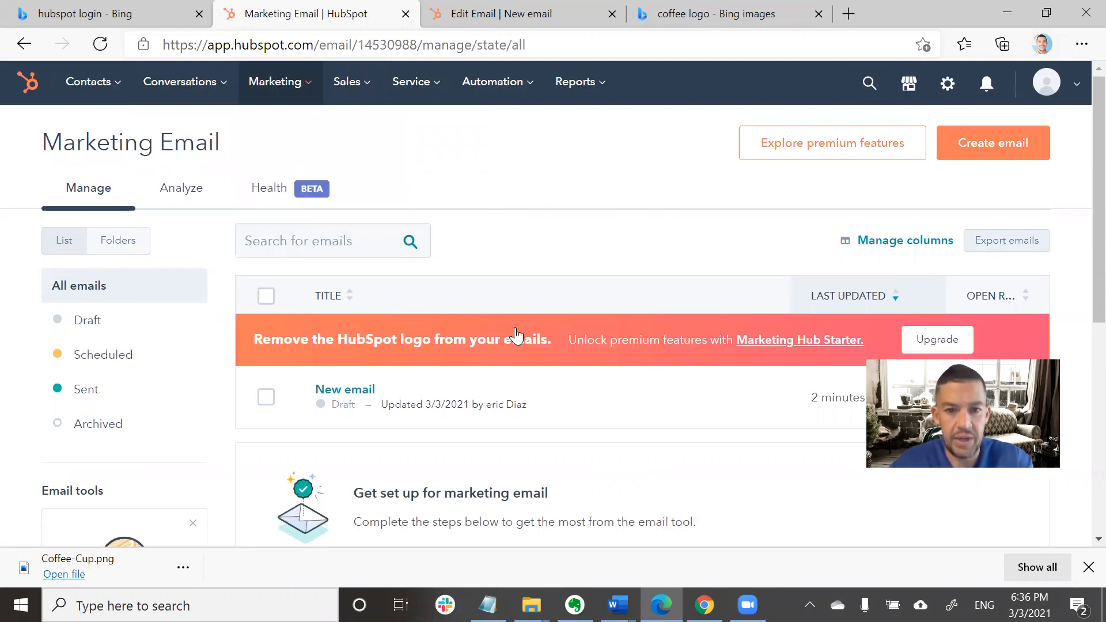
{"action": "scroll", "coordinate": [514, 323], "scroll_direction": "down", "scroll_amount": 3}
{"action": "scroll", "coordinate": [593, 304], "scroll_direction": "up", "scroll_amount": 4}
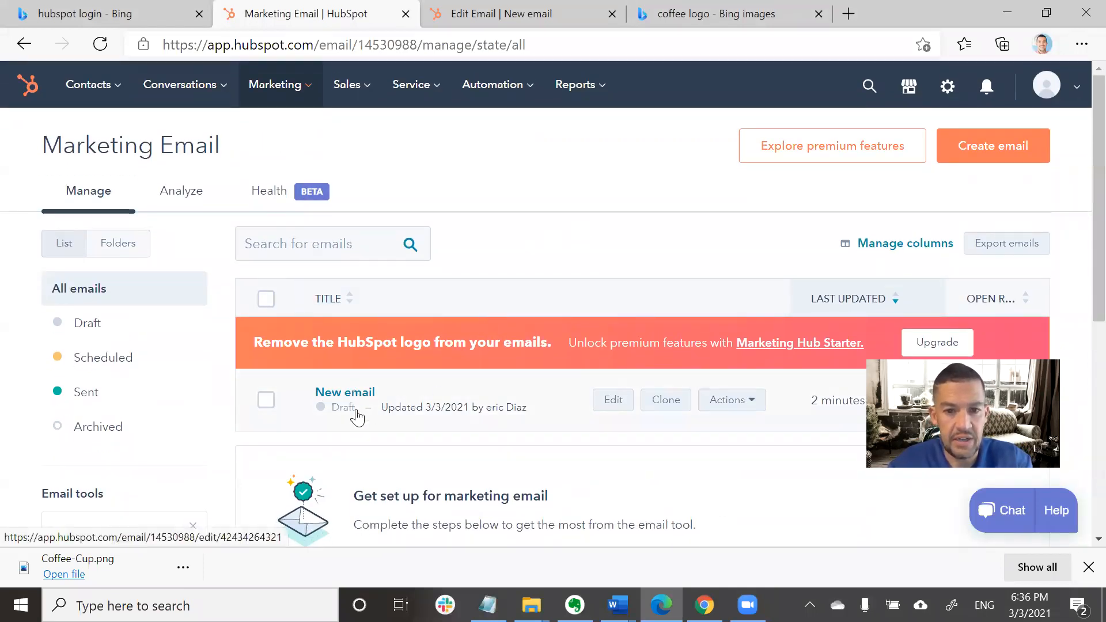
{"action": "left_click", "coordinate": [547, 12]}
{"action": "left_click", "coordinate": [392, 8]}
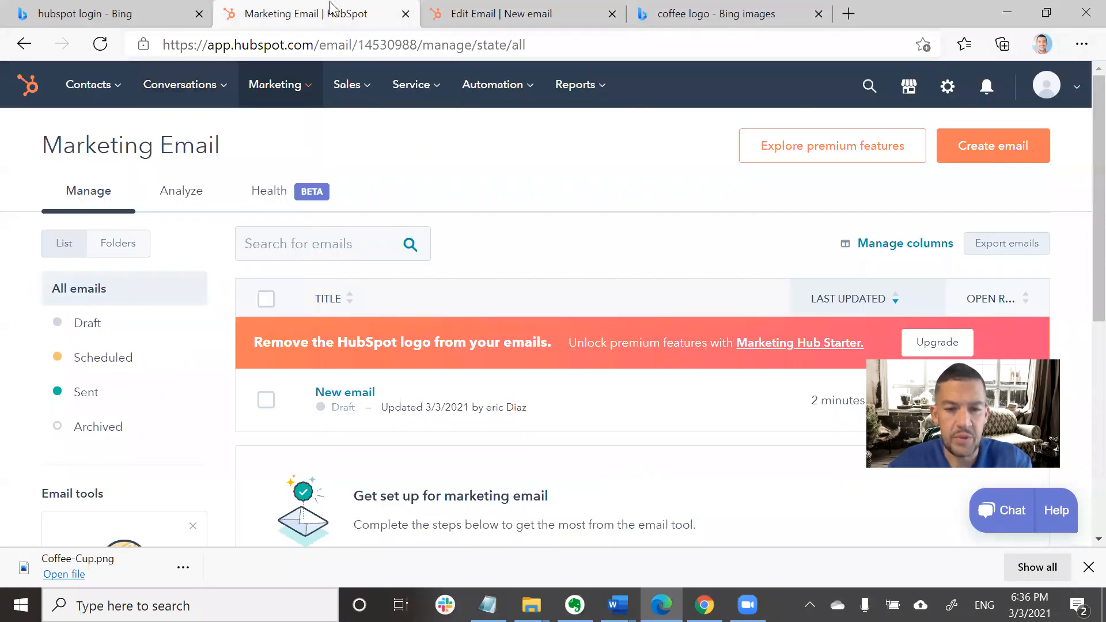
{"action": "left_click", "coordinate": [369, 392]}
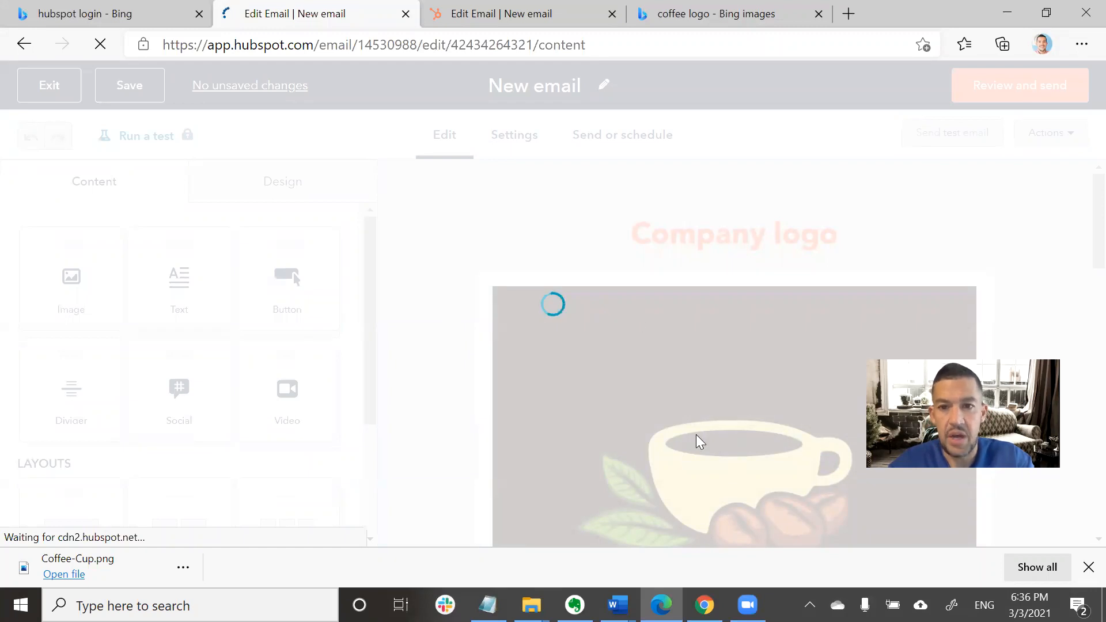
Dismiss the download notice and select the left 300 × 300 shopping-bag product image.
{"action": "scroll", "coordinate": [696, 435], "scroll_direction": "down", "scroll_amount": 3}
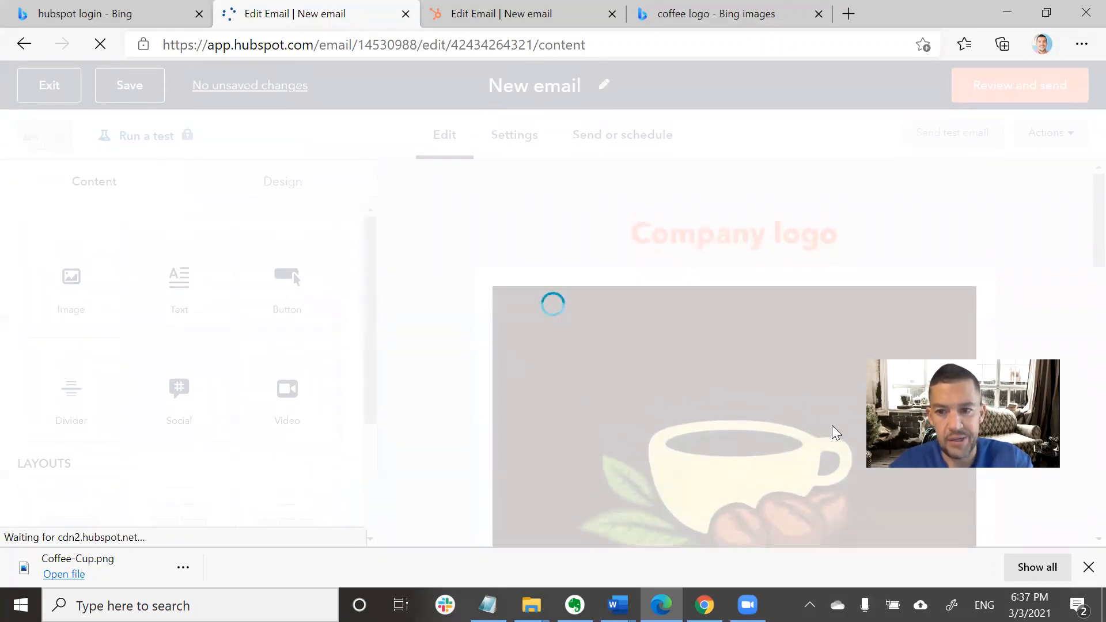
{"action": "left_click", "coordinate": [1088, 567]}
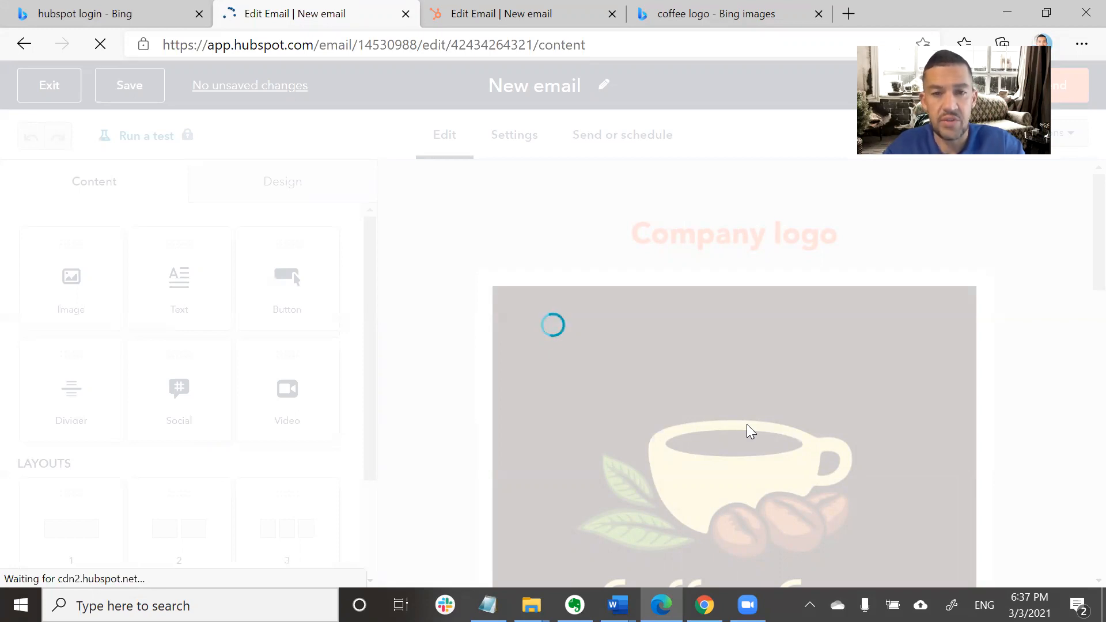
{"action": "scroll", "coordinate": [604, 436], "scroll_direction": "down", "scroll_amount": 10}
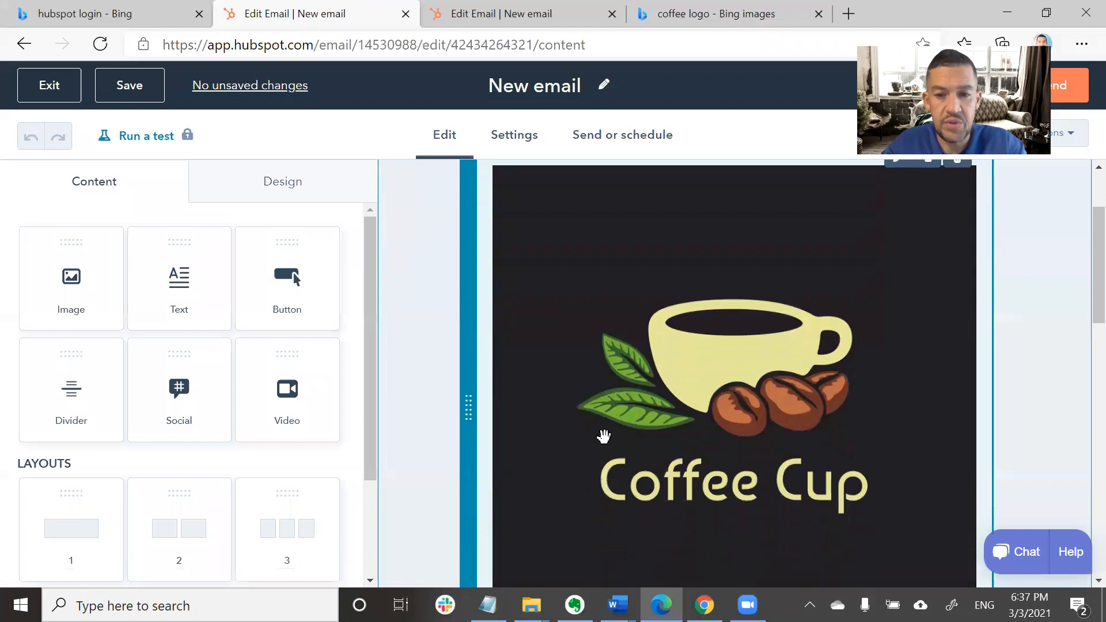
{"action": "scroll", "coordinate": [604, 436], "scroll_direction": "down", "scroll_amount": 1}
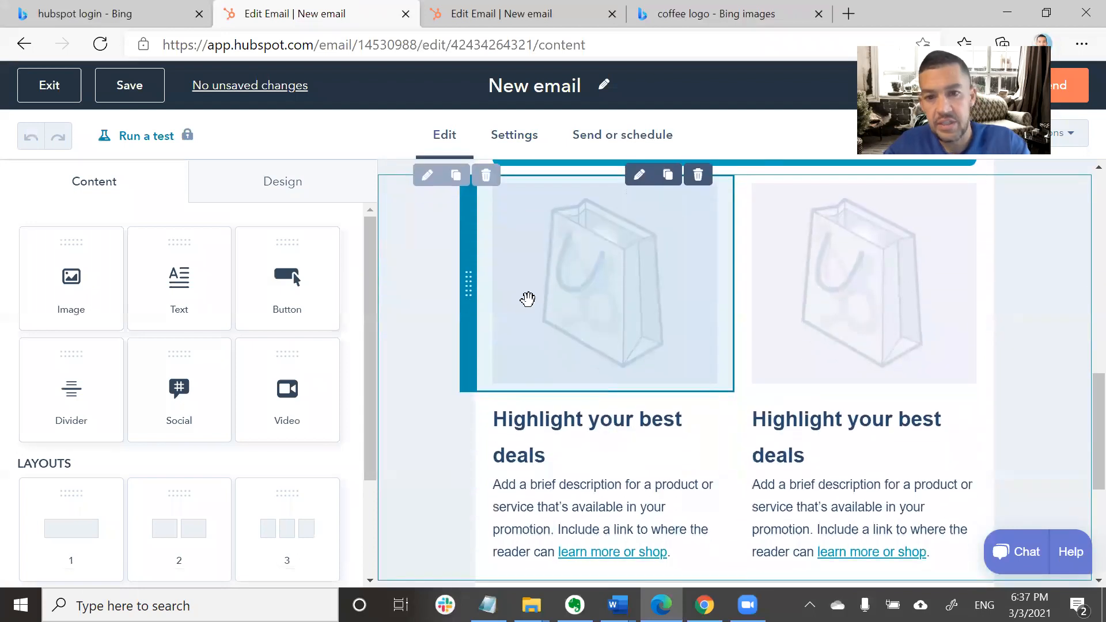
{"action": "scroll", "coordinate": [642, 336], "scroll_direction": "up", "scroll_amount": 12}
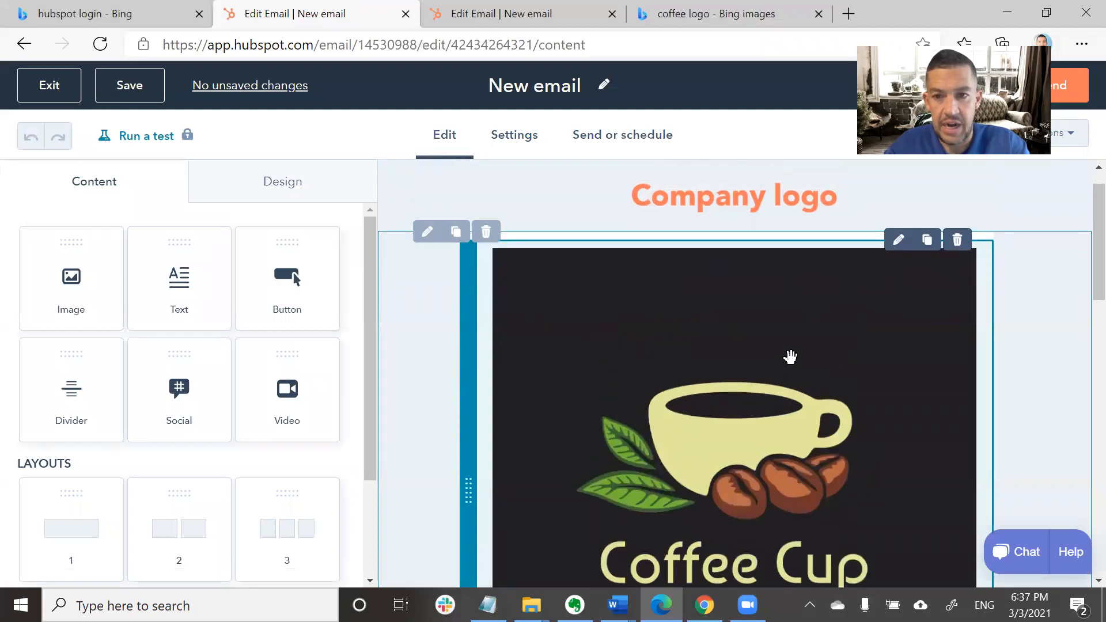
{"action": "scroll", "coordinate": [803, 378], "scroll_direction": "down", "scroll_amount": 1}
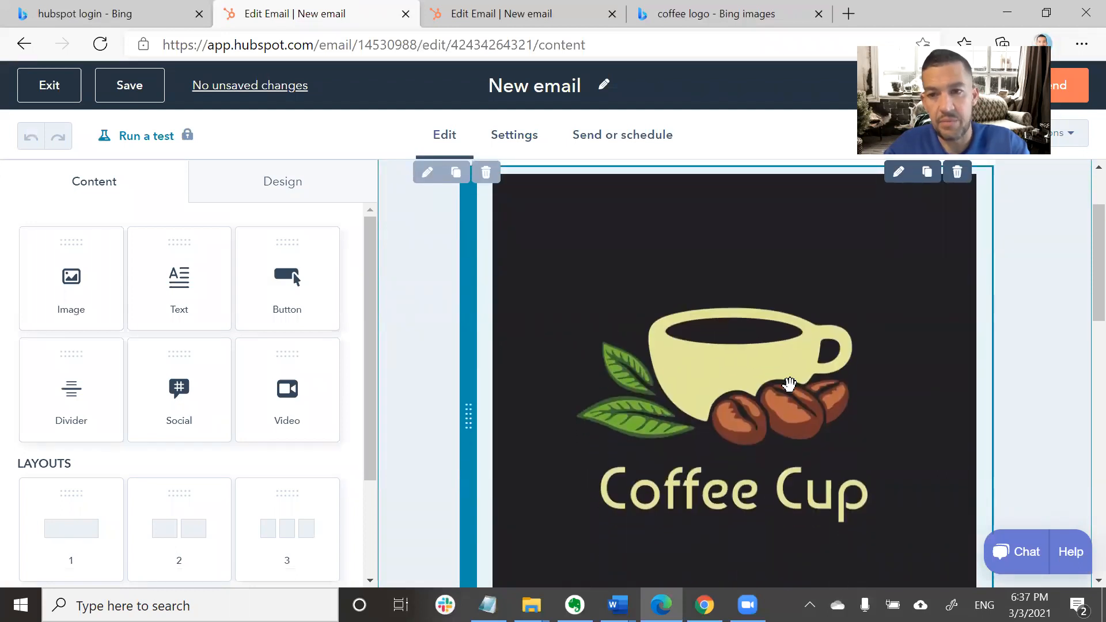
{"action": "scroll", "coordinate": [790, 384], "scroll_direction": "down", "scroll_amount": 7}
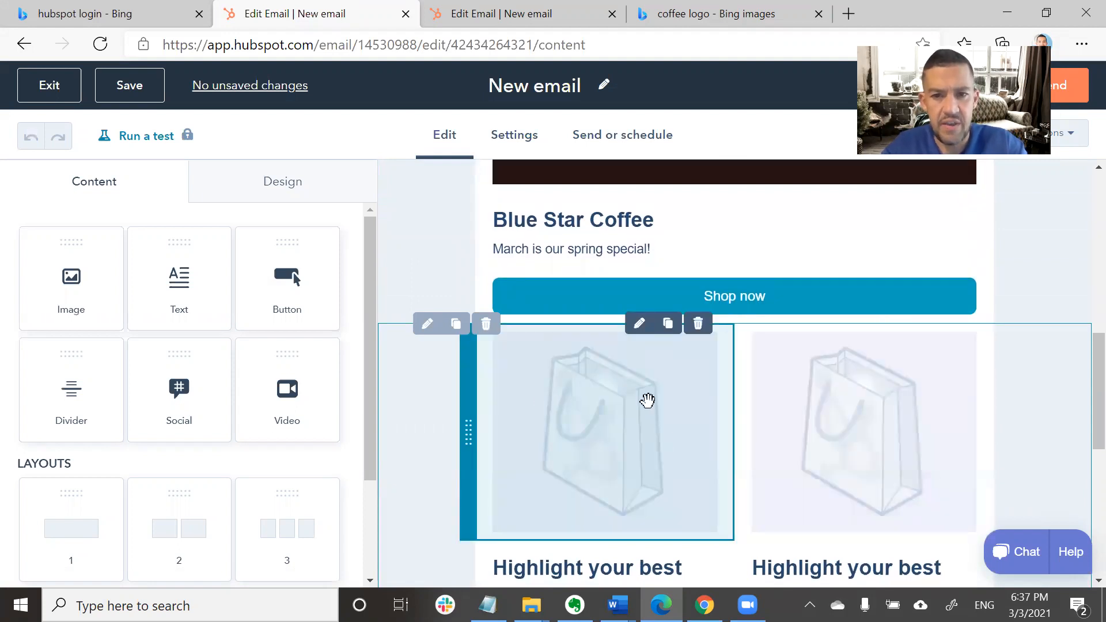
{"action": "left_click", "coordinate": [632, 402]}
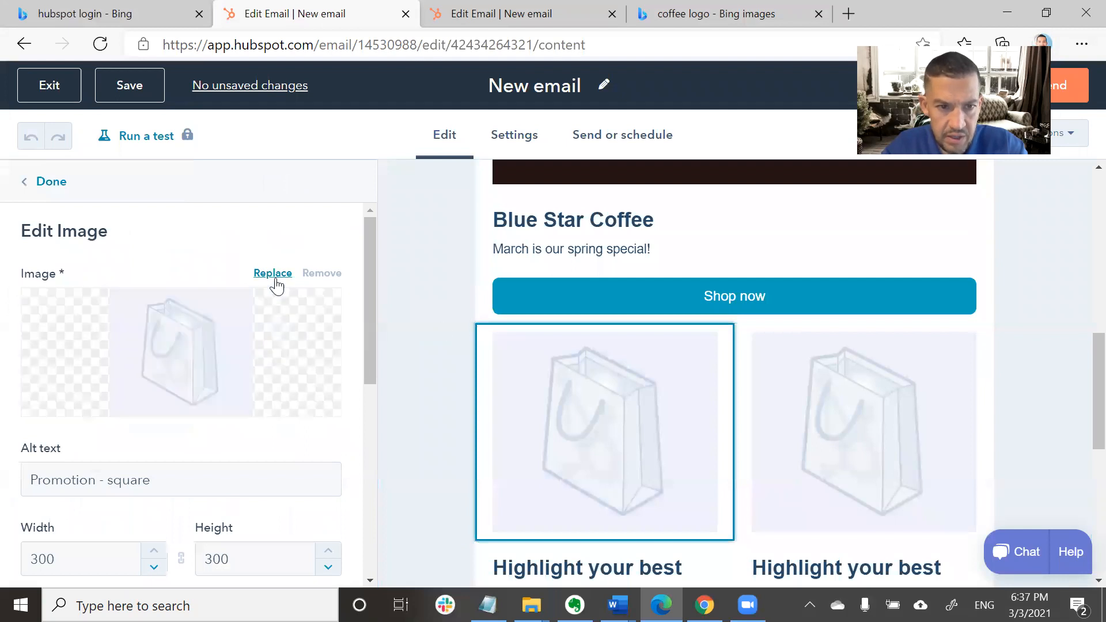
Browse the image picker's stock photos for coffee images.
{"action": "left_click", "coordinate": [267, 274]}
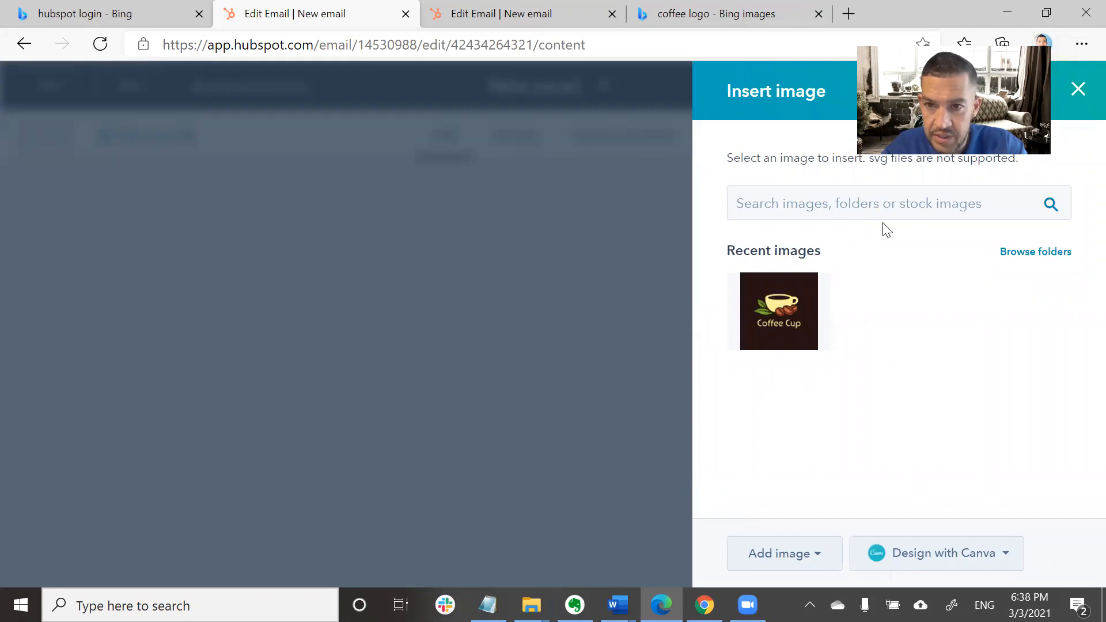
{"action": "left_click", "coordinate": [835, 203]}
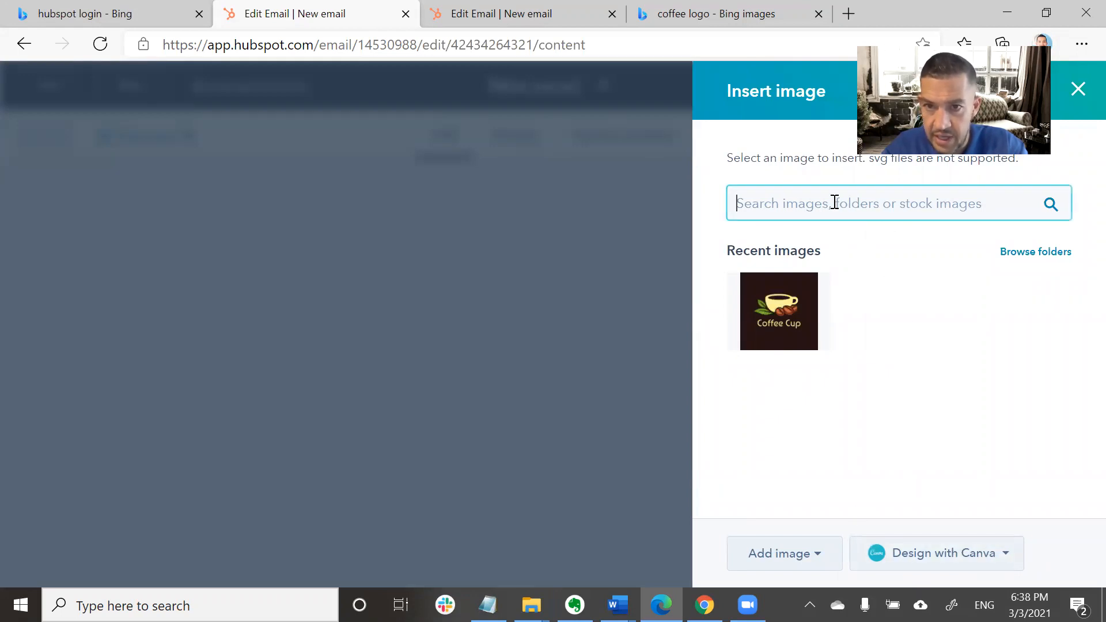
{"action": "type", "text": "coffee"}
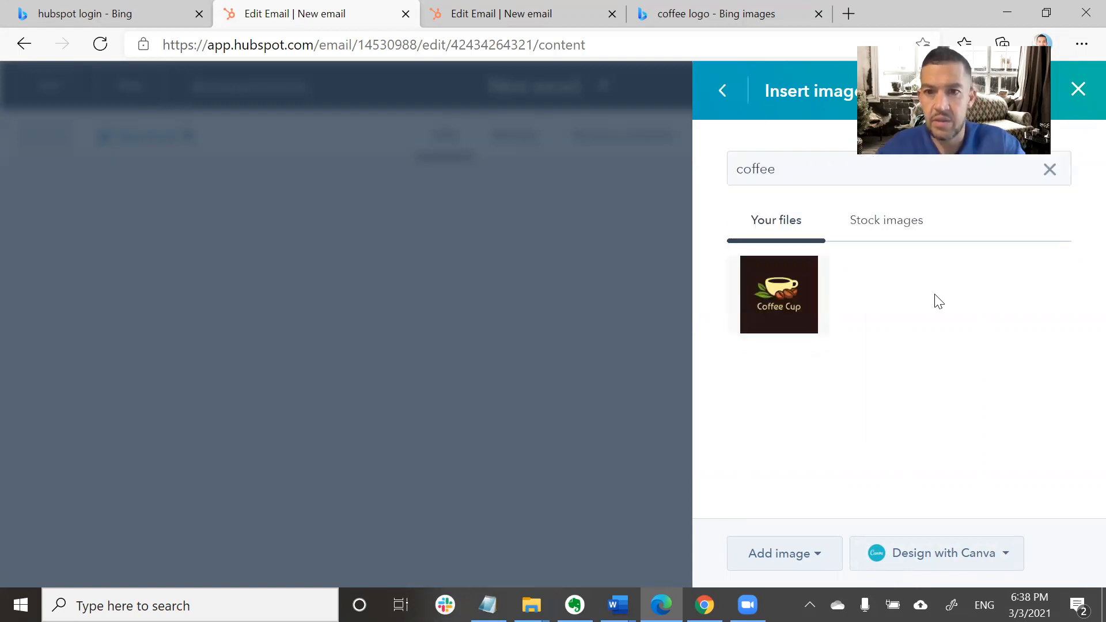
{"action": "left_click", "coordinate": [876, 233]}
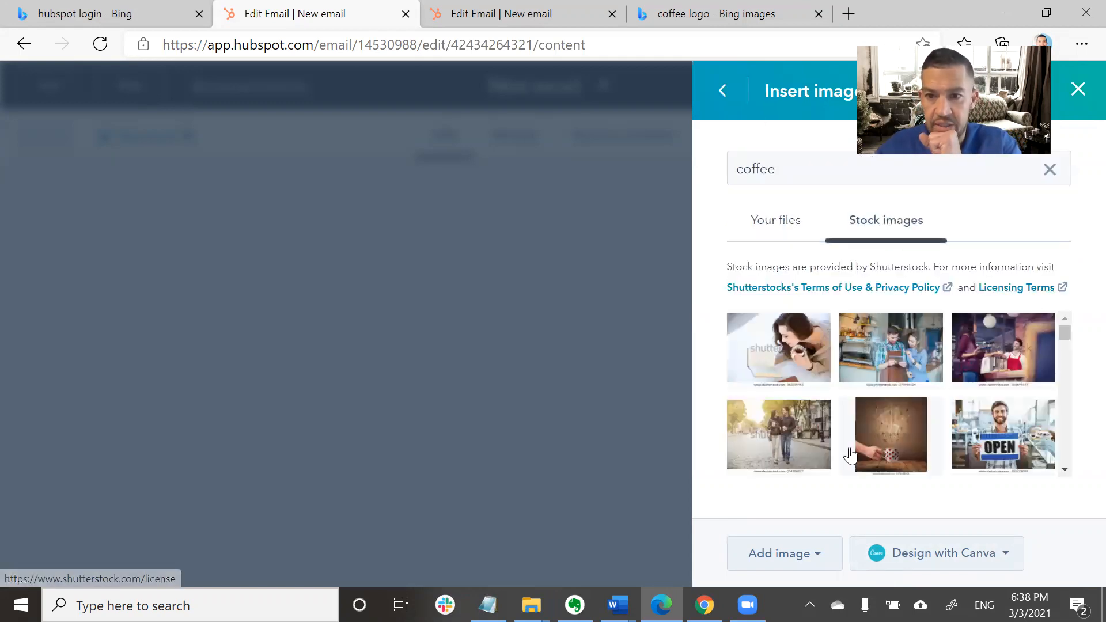
{"action": "scroll", "coordinate": [852, 455], "scroll_direction": "down", "scroll_amount": 2}
{"action": "scroll", "coordinate": [851, 449], "scroll_direction": "down", "scroll_amount": 4}
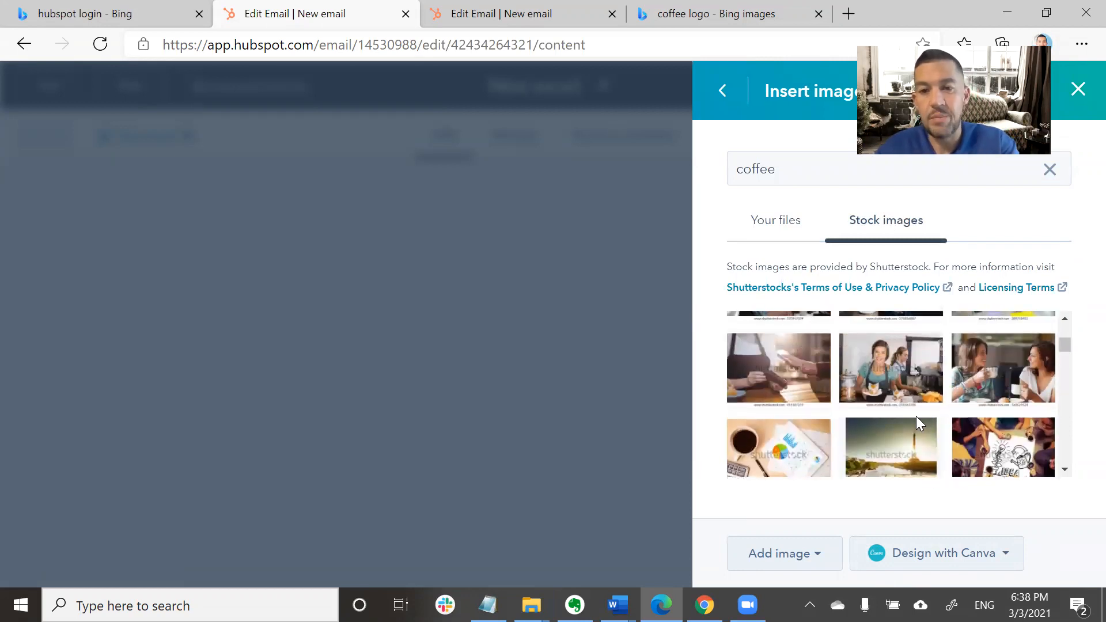
{"action": "scroll", "coordinate": [917, 416], "scroll_direction": "up", "scroll_amount": 3}
{"action": "scroll", "coordinate": [916, 424], "scroll_direction": "up", "scroll_amount": 1}
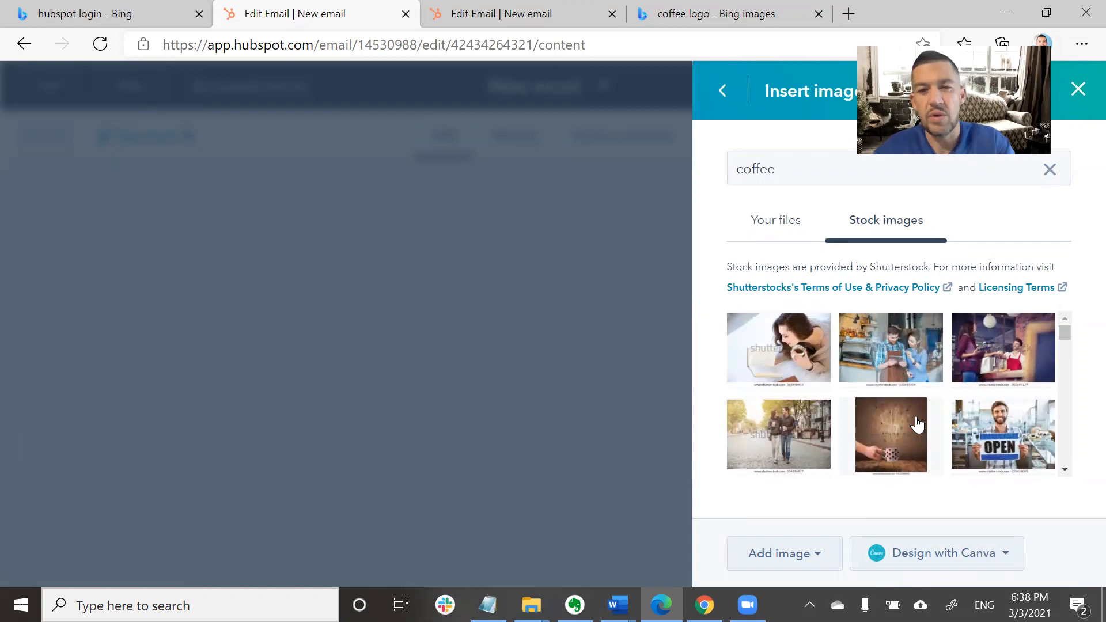
{"action": "scroll", "coordinate": [904, 416], "scroll_direction": "down", "scroll_amount": 2}
{"action": "scroll", "coordinate": [903, 416], "scroll_direction": "up", "scroll_amount": 2}
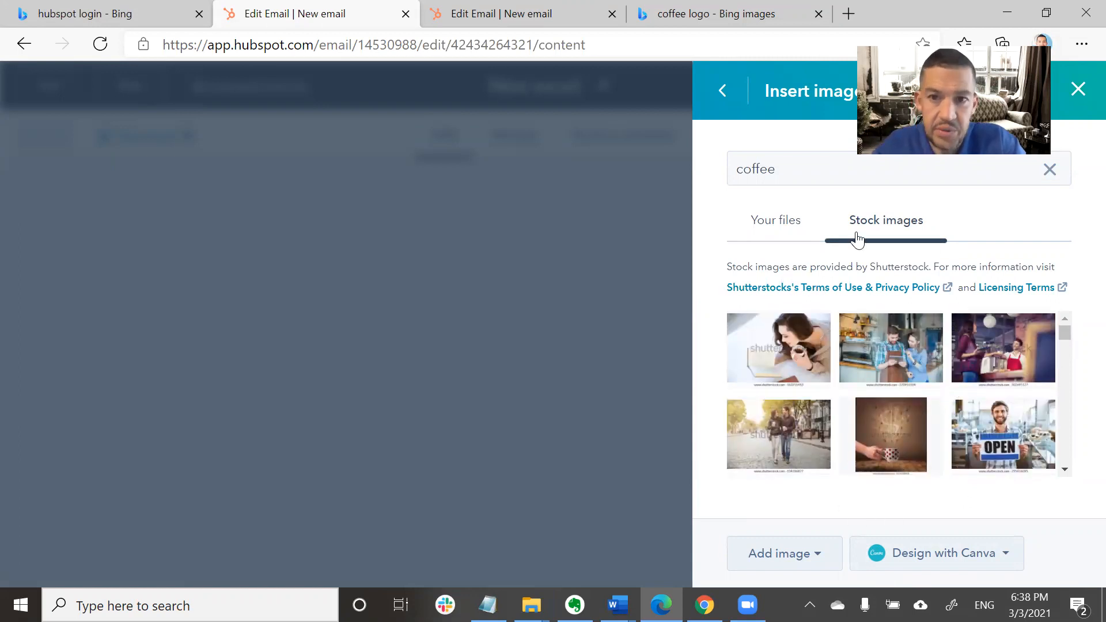
Close the image picker without changes and select the Blue Star Coffee text block.
{"action": "left_click", "coordinate": [725, 99]}
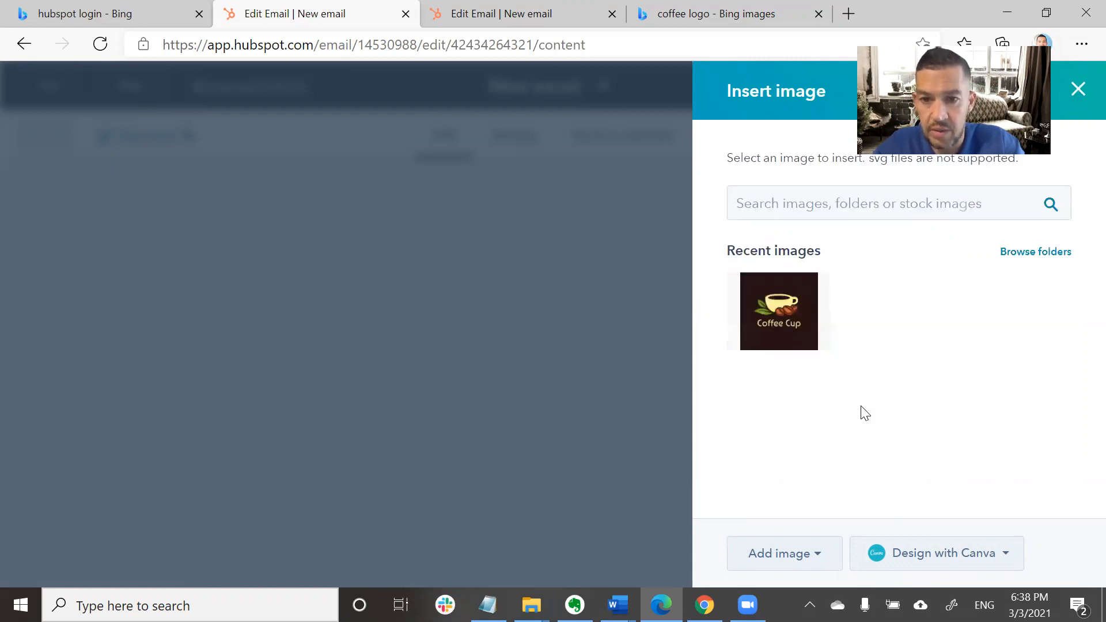
{"action": "left_click", "coordinate": [1078, 89]}
{"action": "scroll", "coordinate": [769, 390], "scroll_direction": "up", "scroll_amount": 3}
{"action": "left_click", "coordinate": [605, 449]}
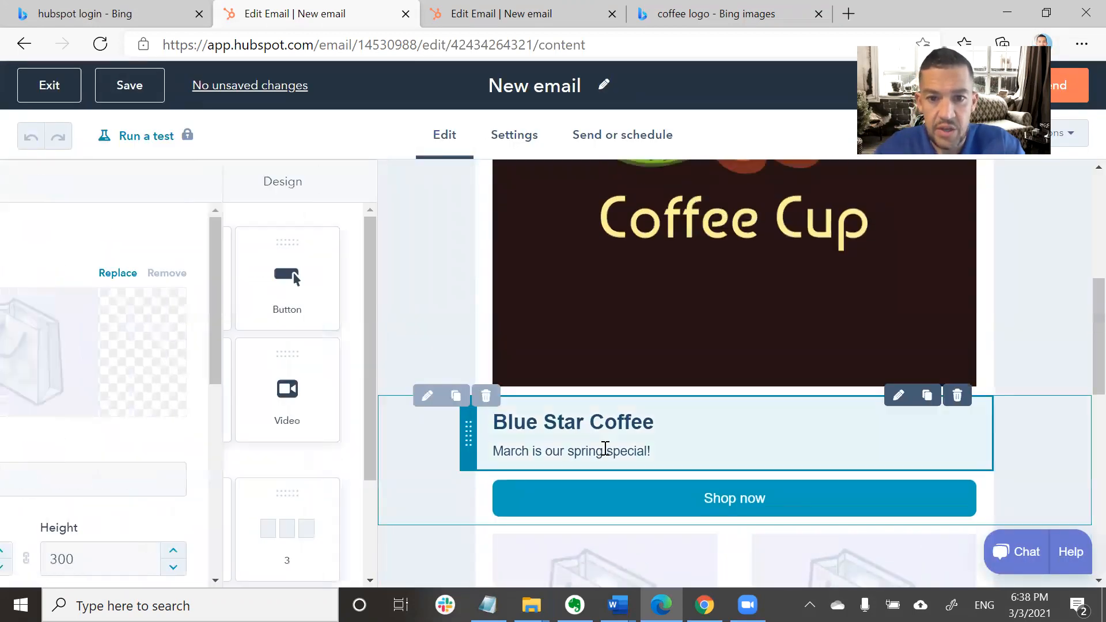
Edit the end of the 'March is our spring special!' line, then exit the text block.
{"action": "left_click_drag", "start_coordinate": [657, 452], "coordinate": [493, 453]}
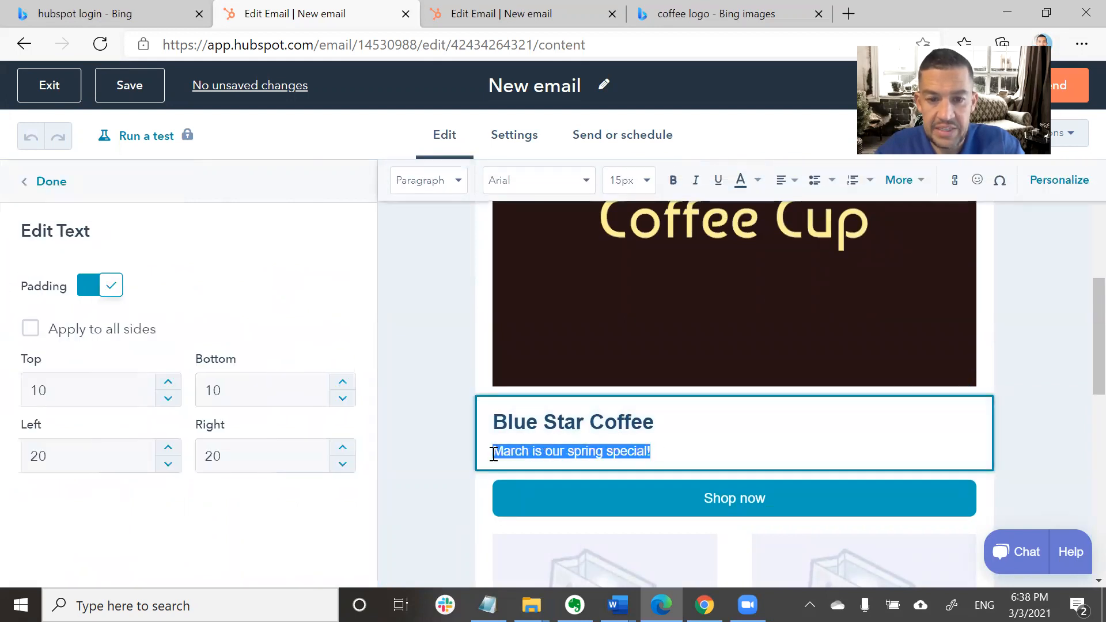
{"action": "left_click", "coordinate": [702, 453]}
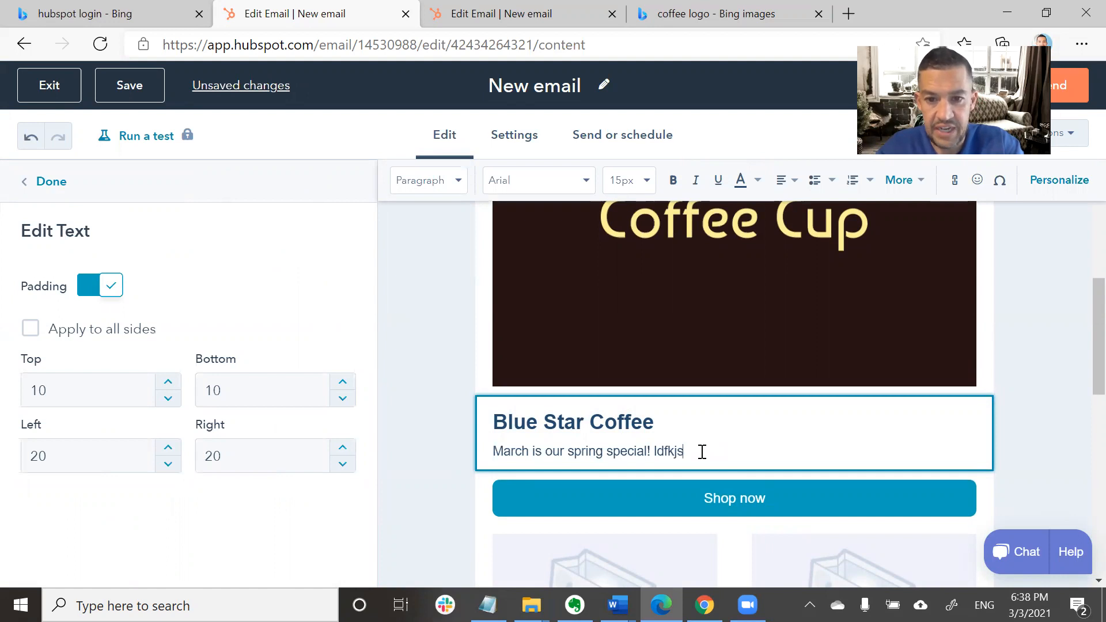
{"action": "scroll", "coordinate": [703, 452], "scroll_direction": "down", "scroll_amount": 3}
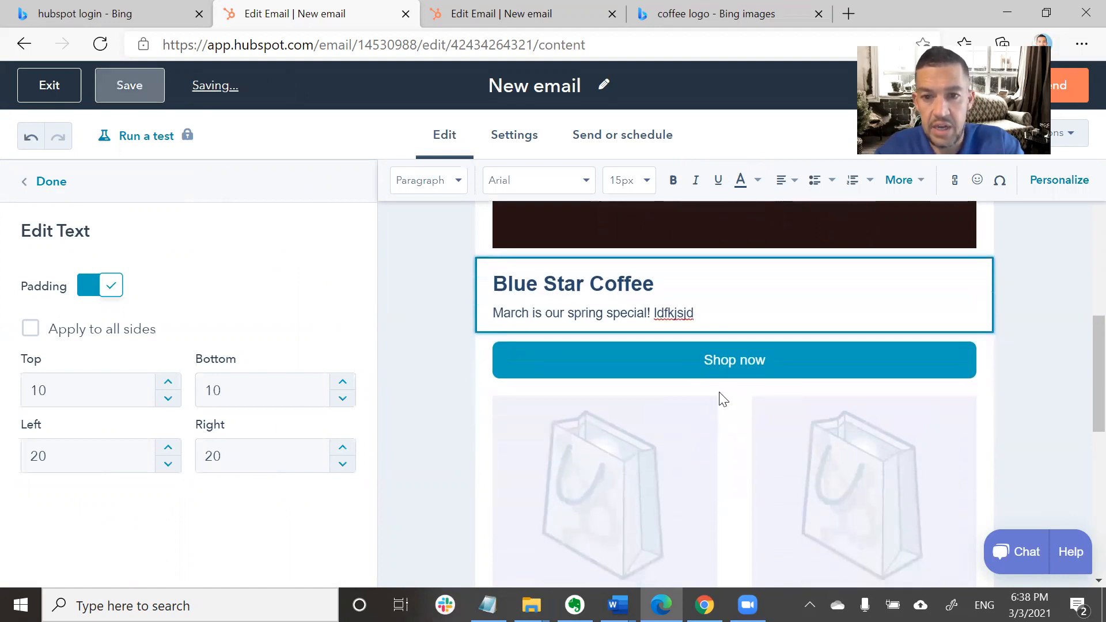
{"action": "left_click", "coordinate": [728, 357]}
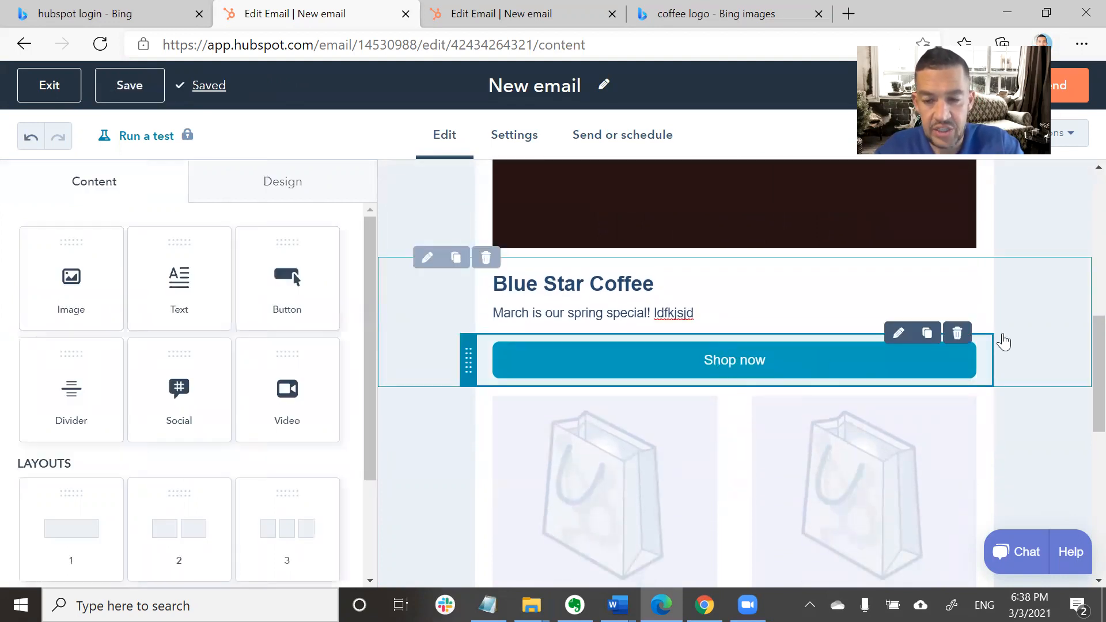
Change the Shop now button text to 'Learn more' and its link to yourwebsite.com.
{"action": "left_click", "coordinate": [900, 334]}
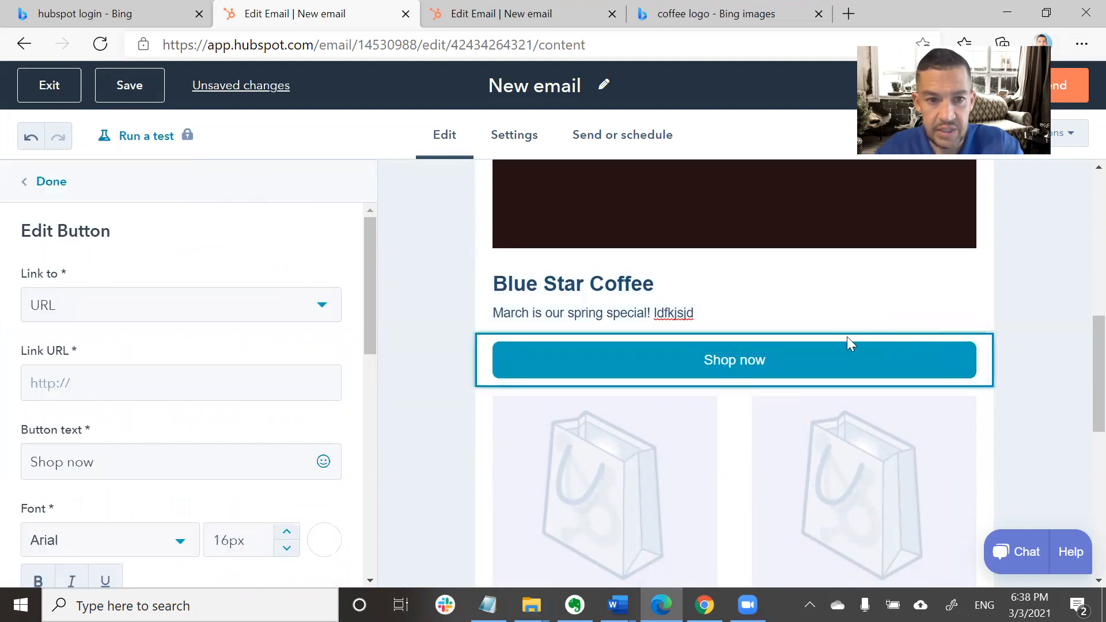
{"action": "left_click", "coordinate": [118, 377]}
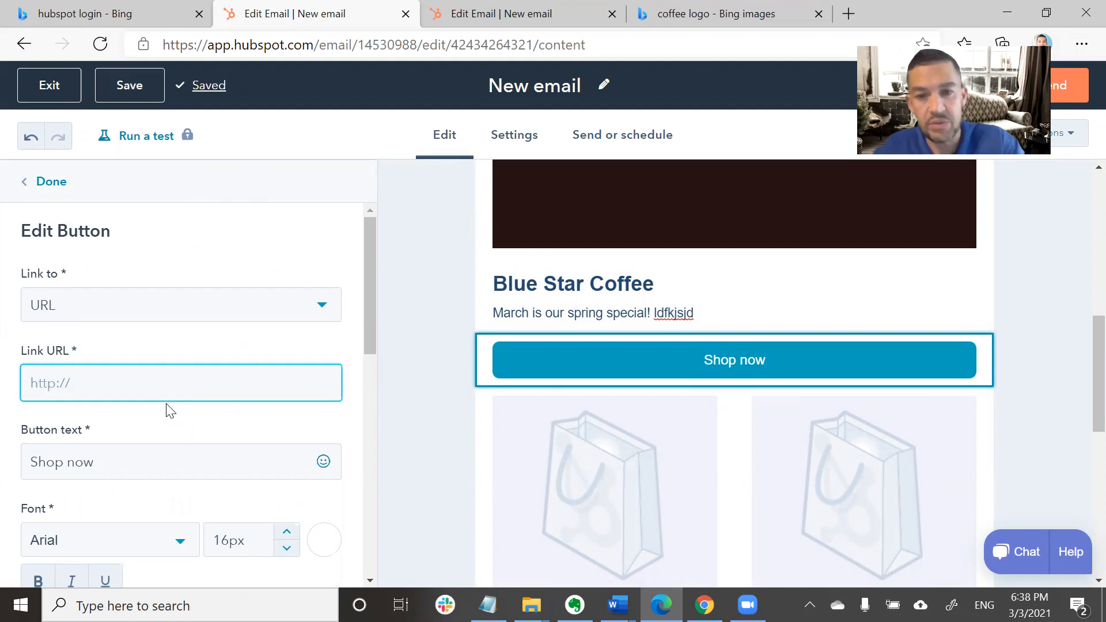
{"action": "left_click_drag", "start_coordinate": [118, 465], "coordinate": [22, 465]}
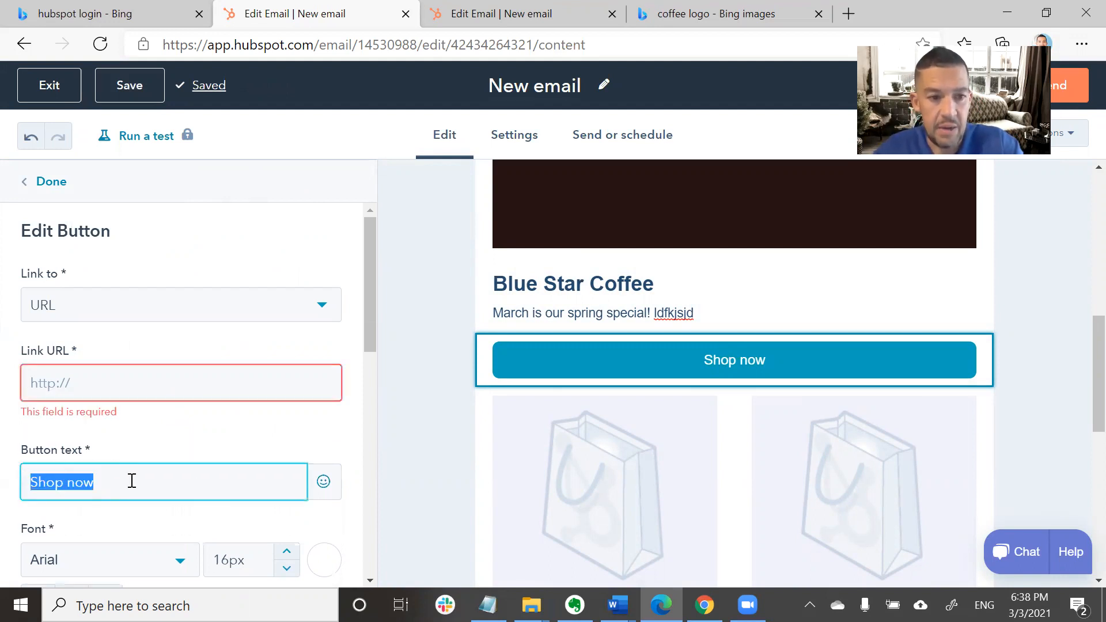
{"action": "type", "text": "Learn "}
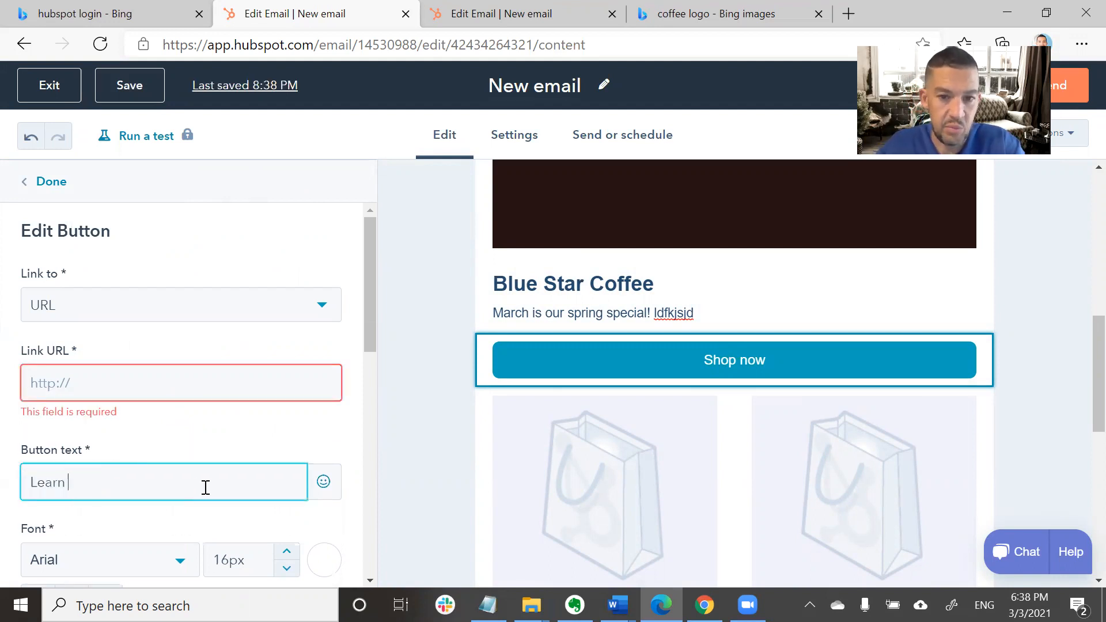
{"action": "type", "text": "more"}
{"action": "left_click", "coordinate": [140, 378]}
{"action": "type", "text": "yourwe"}
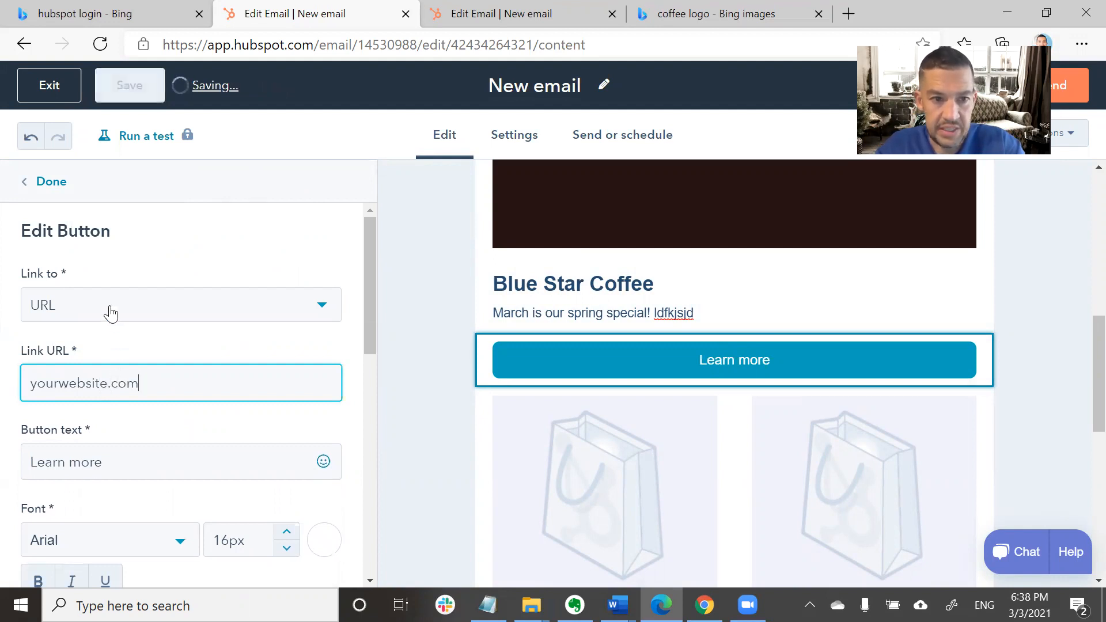
{"action": "scroll", "coordinate": [749, 386], "scroll_direction": "down", "scroll_amount": 2}
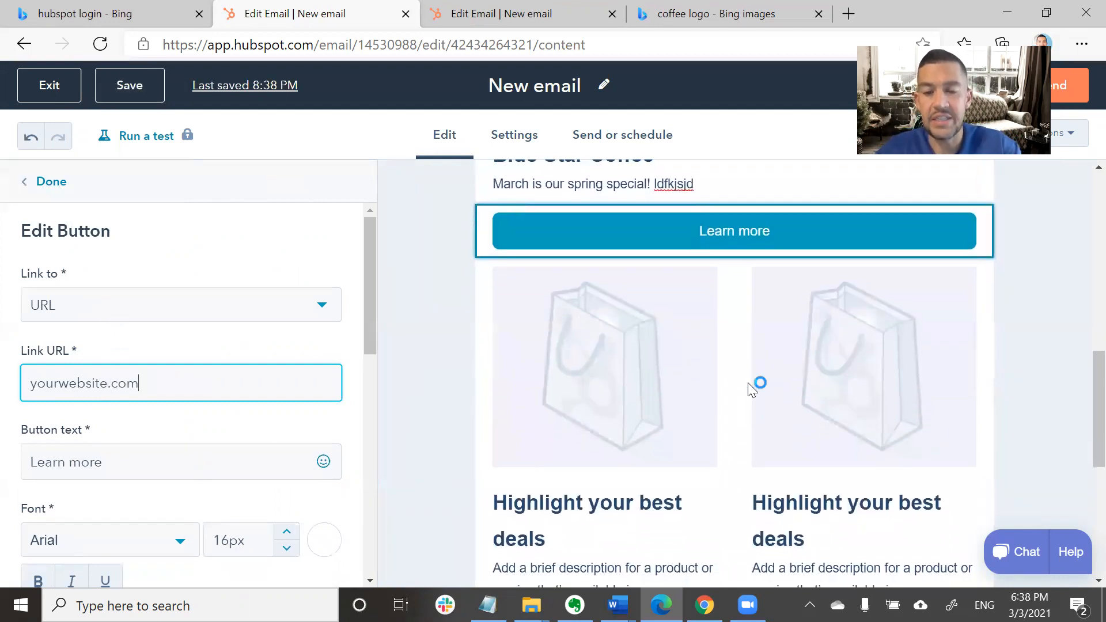
{"action": "scroll", "coordinate": [750, 386], "scroll_direction": "down", "scroll_amount": 2}
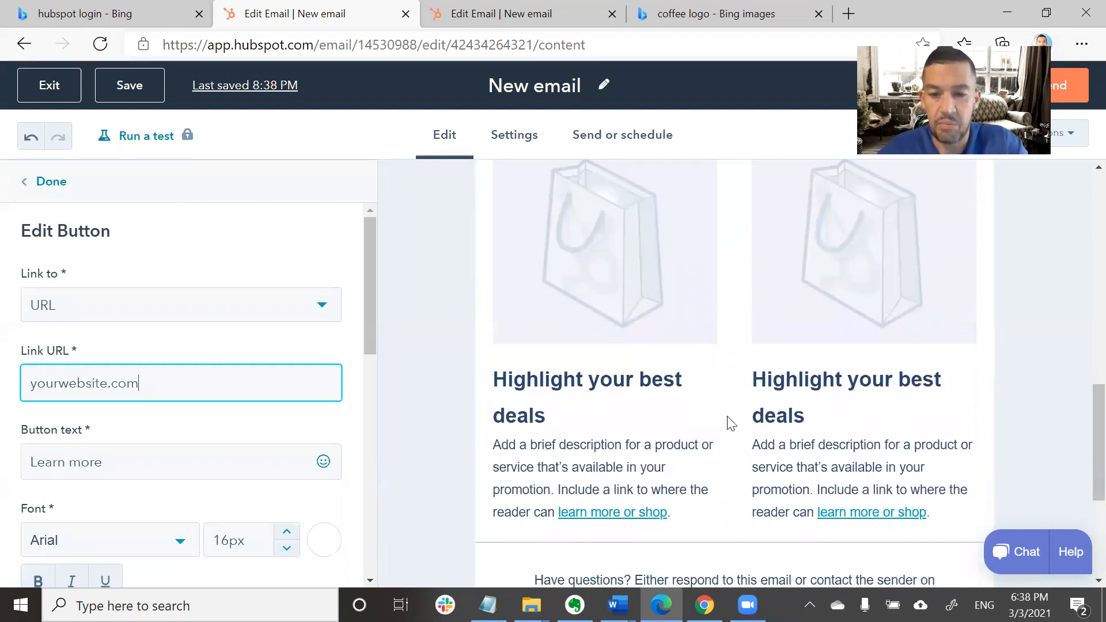
{"action": "scroll", "coordinate": [728, 419], "scroll_direction": "down", "scroll_amount": 4}
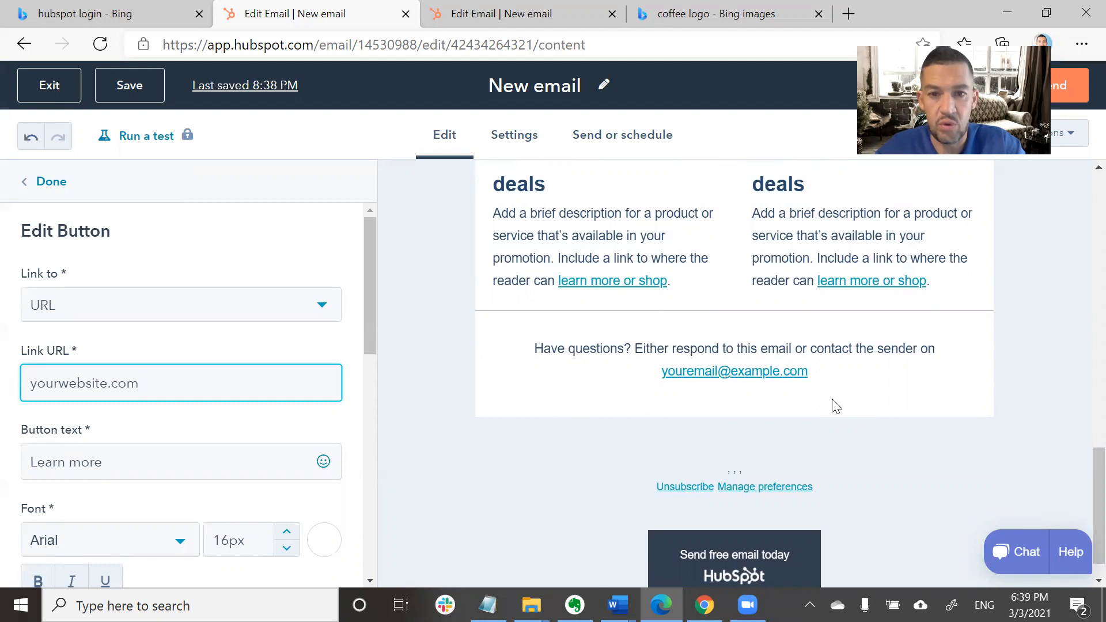
{"action": "scroll", "coordinate": [686, 235], "scroll_direction": "up", "scroll_amount": 3}
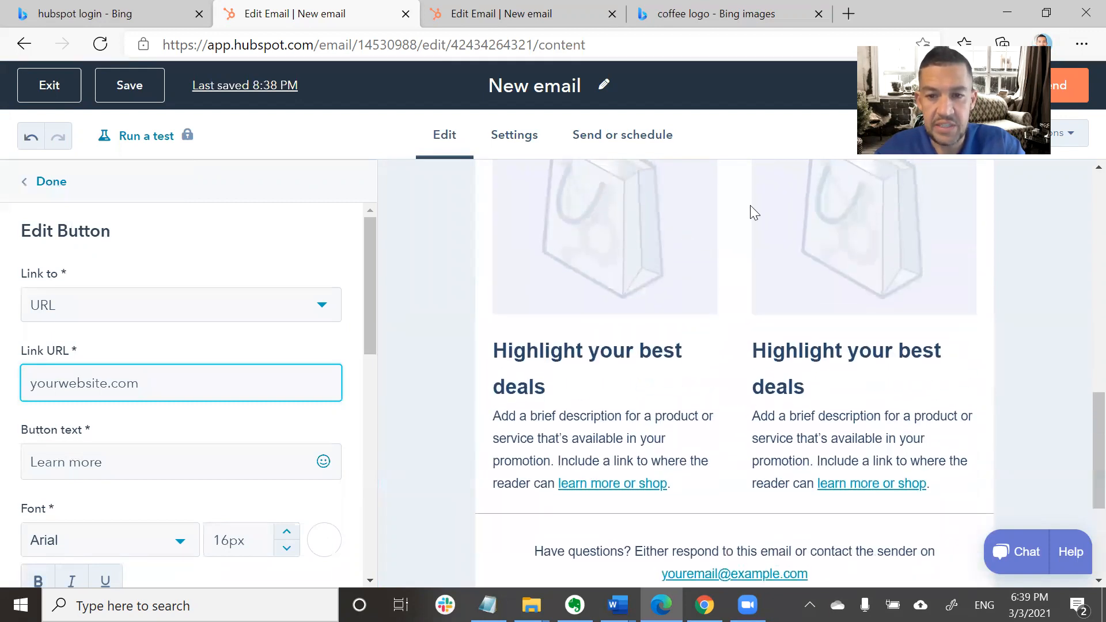
{"action": "scroll", "coordinate": [751, 205], "scroll_direction": "up", "scroll_amount": 8}
{"action": "scroll", "coordinate": [751, 213], "scroll_direction": "up", "scroll_amount": 1}
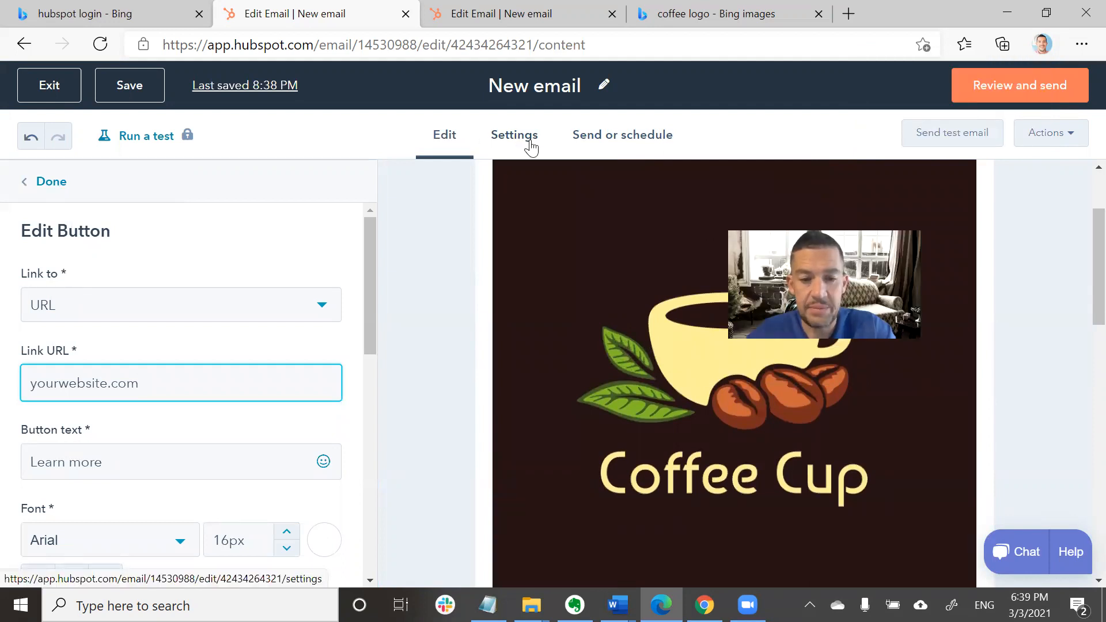
In the email Settings, add 'Blue Star Coffee' as a new From name and select it.
{"action": "left_click", "coordinate": [507, 140]}
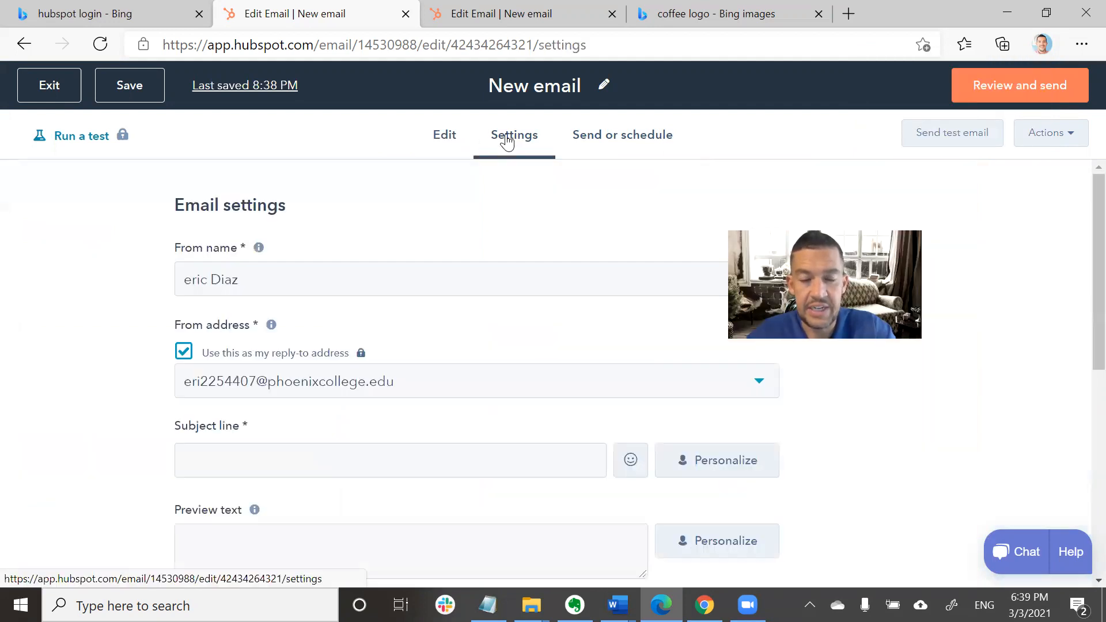
{"action": "left_click", "coordinate": [292, 282]}
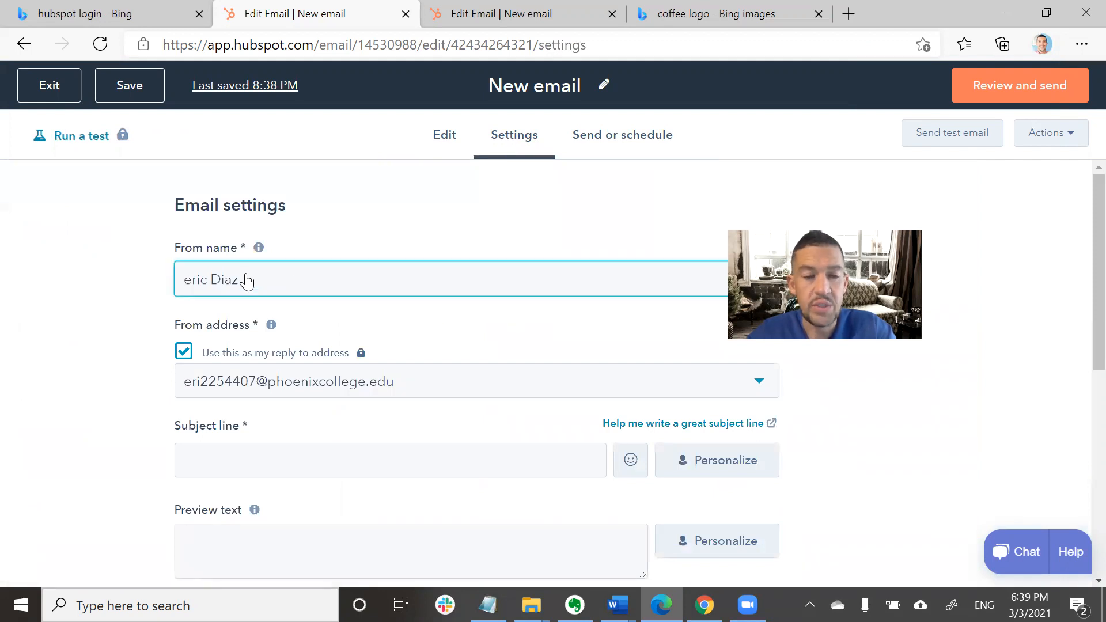
{"action": "left_click", "coordinate": [207, 281]}
{"action": "left_click", "coordinate": [216, 279]}
{"action": "left_click", "coordinate": [215, 279]}
{"action": "left_click", "coordinate": [214, 278]}
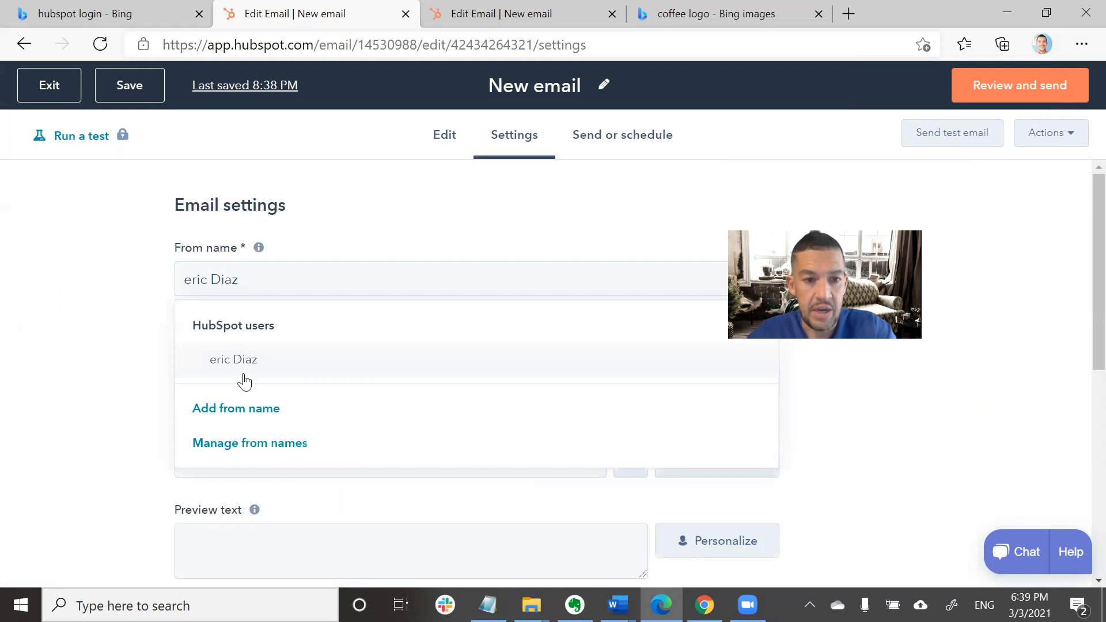
{"action": "left_click", "coordinate": [234, 407]}
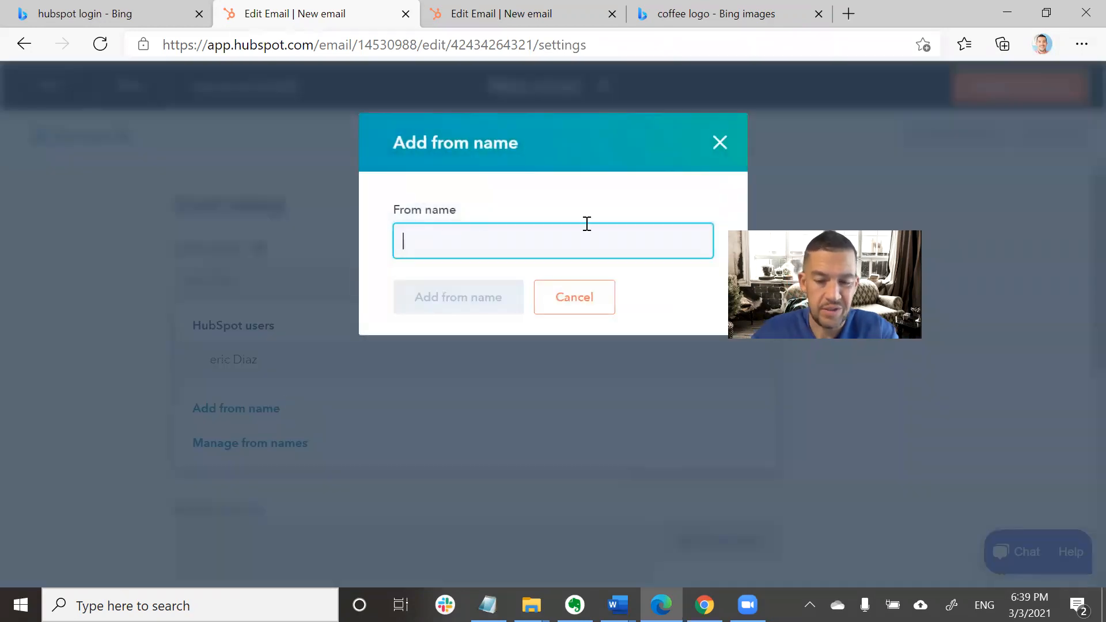
{"action": "type", "text": "Blue Star Coffee"}
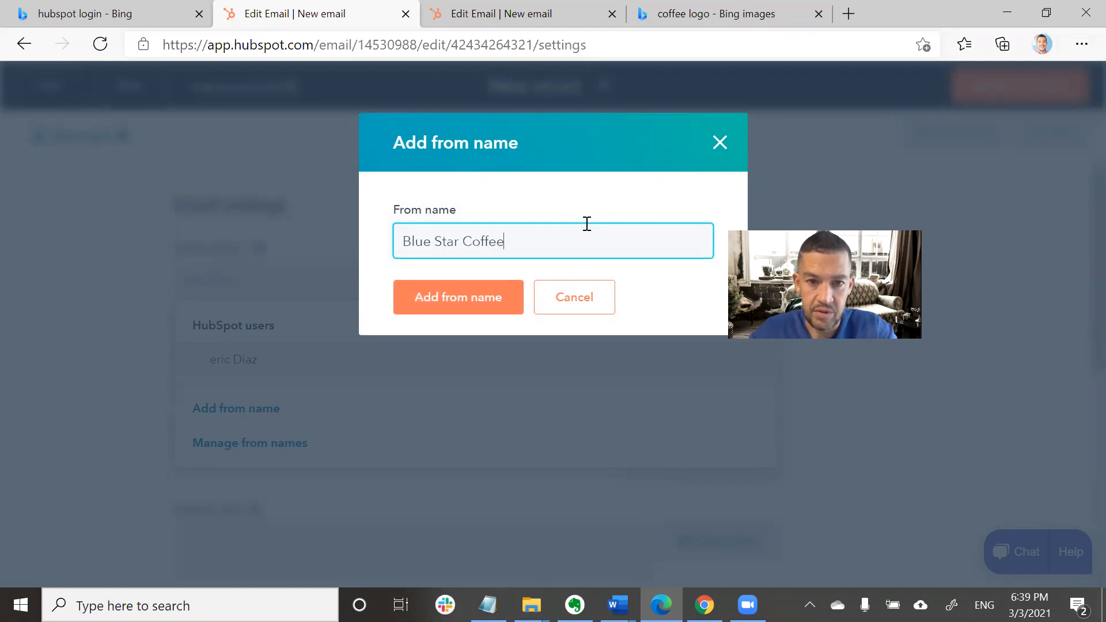
{"action": "left_click", "coordinate": [489, 302]}
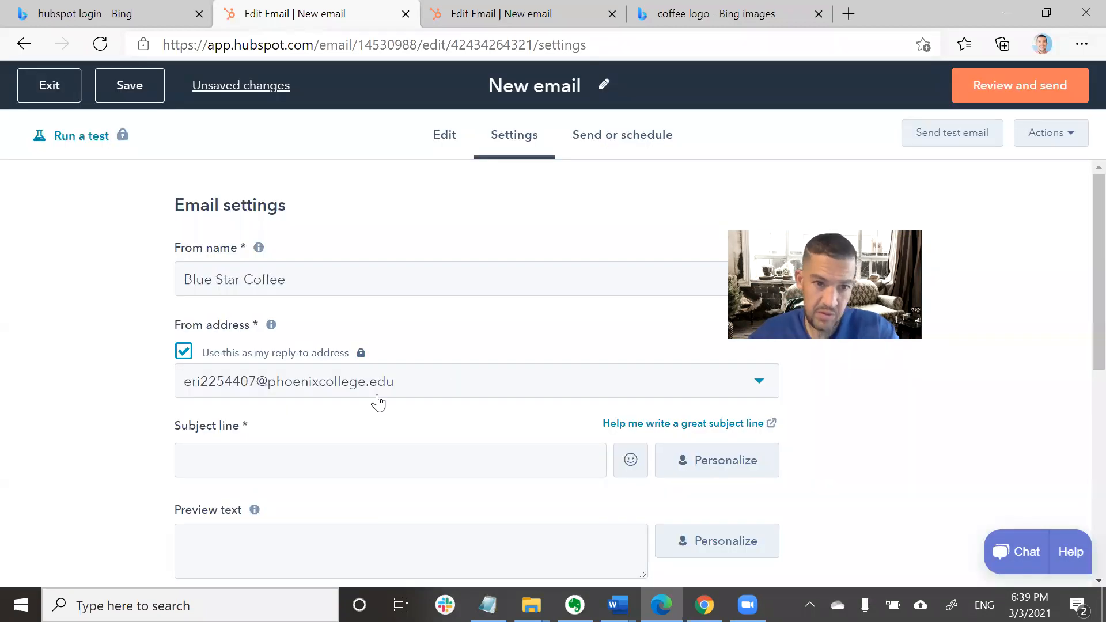
Check the subject line and preview text fields, then switch to Send or schedule.
{"action": "scroll", "coordinate": [425, 447], "scroll_direction": "down", "scroll_amount": 2}
{"action": "scroll", "coordinate": [438, 334], "scroll_direction": "down", "scroll_amount": 2}
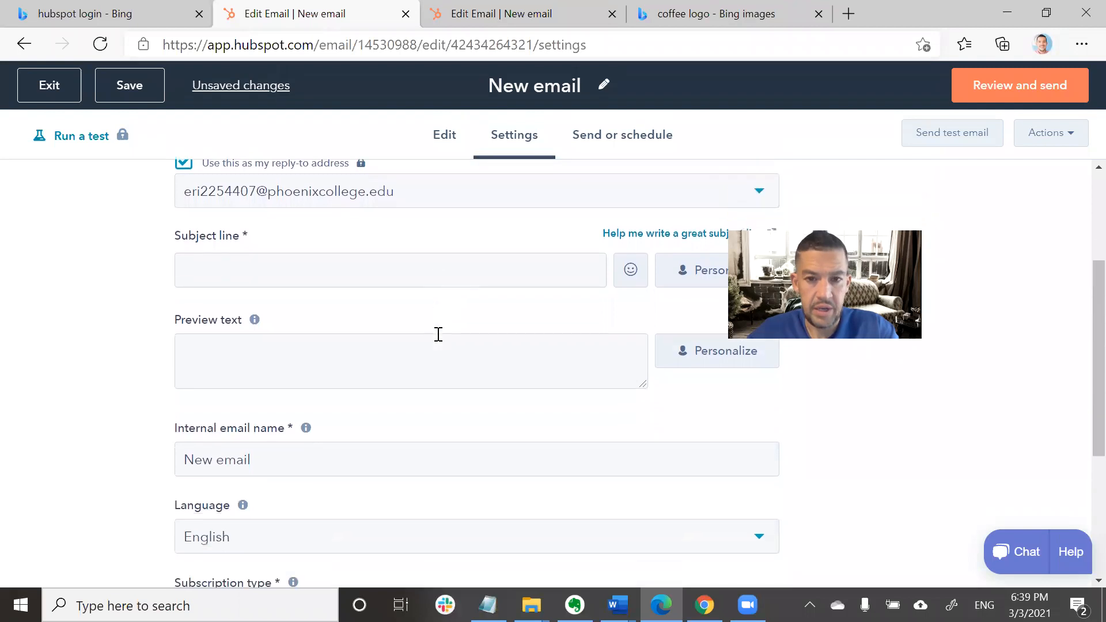
{"action": "left_click", "coordinate": [409, 260]}
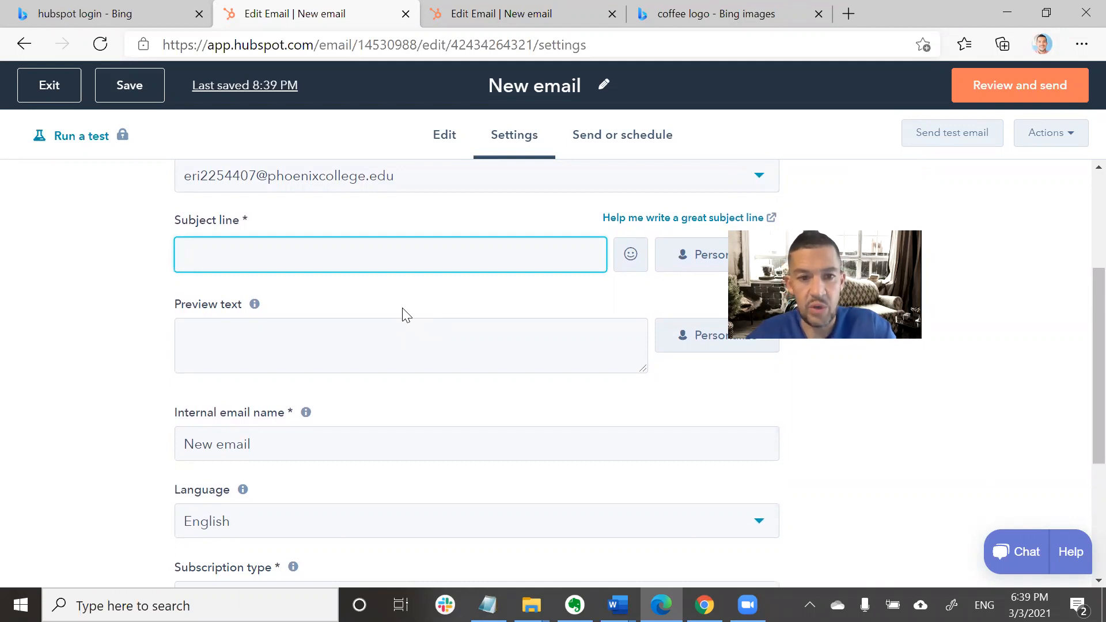
{"action": "scroll", "coordinate": [406, 315], "scroll_direction": "down", "scroll_amount": 2}
{"action": "scroll", "coordinate": [406, 315], "scroll_direction": "down", "scroll_amount": 3}
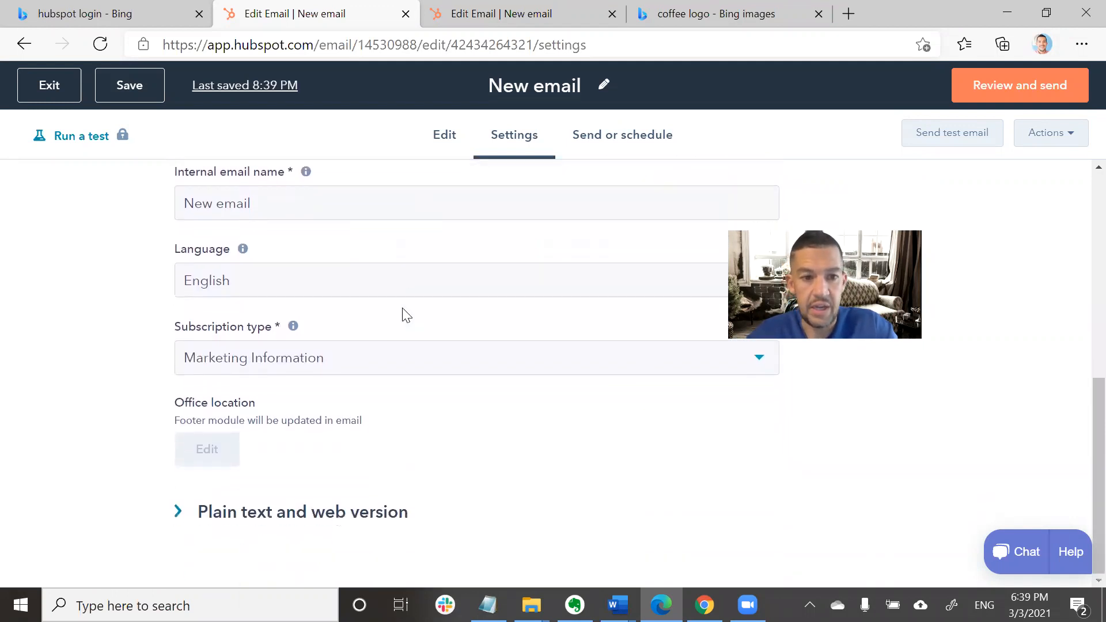
{"action": "scroll", "coordinate": [404, 316], "scroll_direction": "up", "scroll_amount": 8}
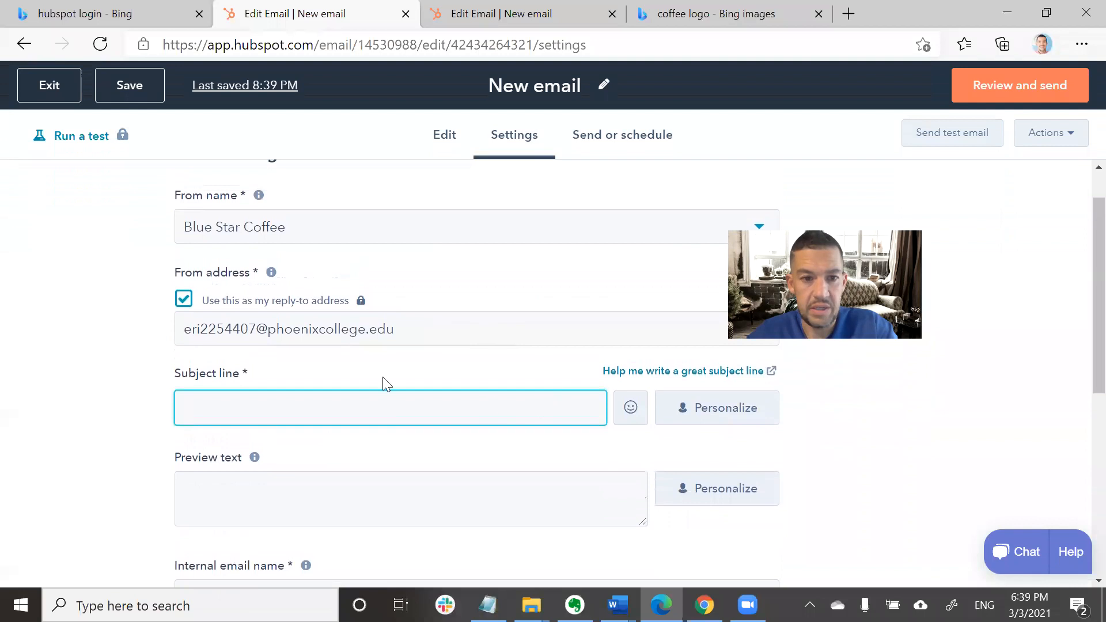
{"action": "mouse_move", "coordinate": [252, 444]}
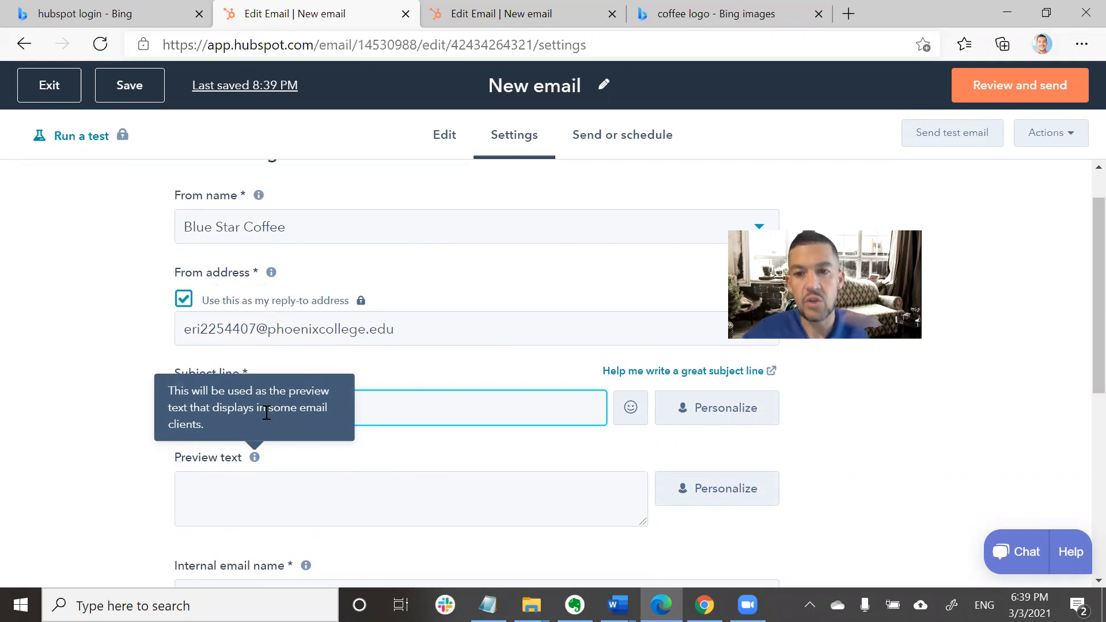
{"action": "left_click", "coordinate": [355, 490]}
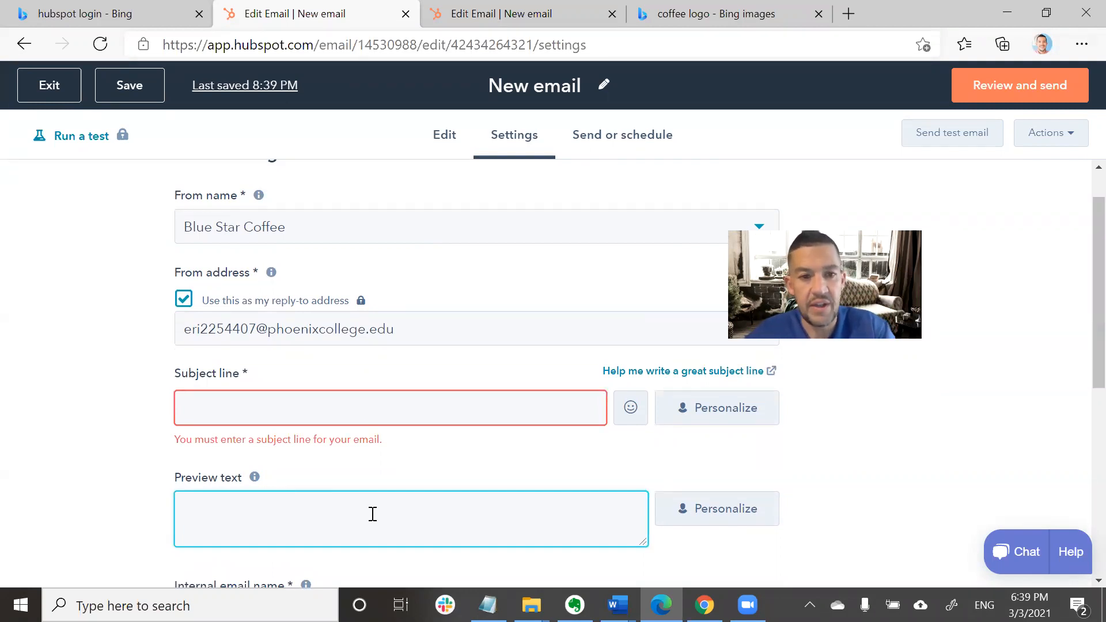
{"action": "left_click", "coordinate": [617, 138]}
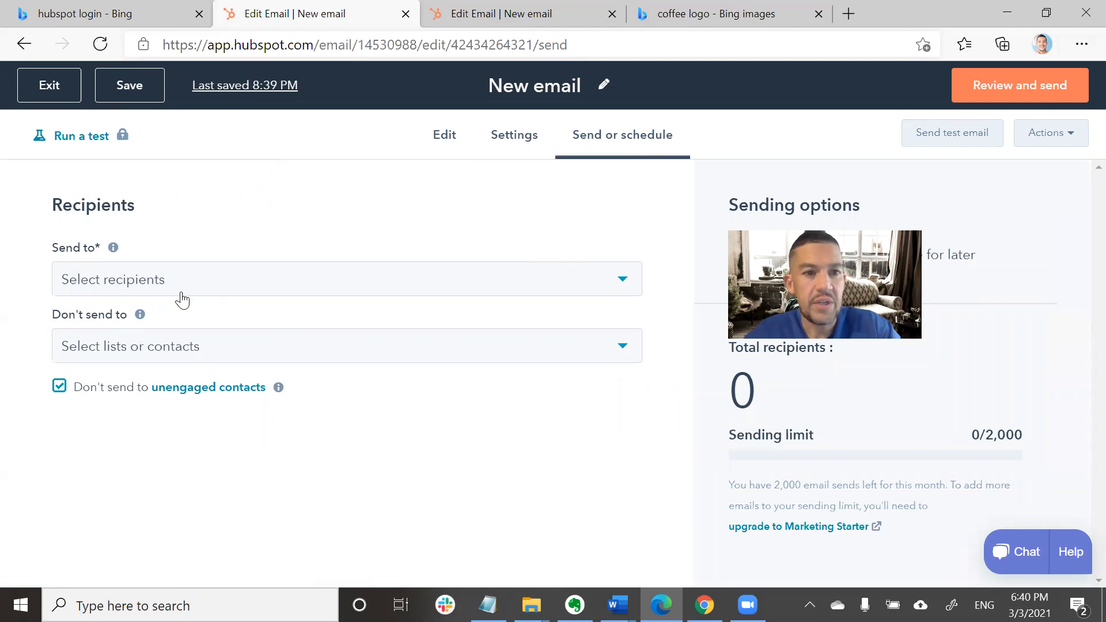
Tick the sample contact in the Send to list so total recipients reads 1.
{"action": "left_click", "coordinate": [622, 284]}
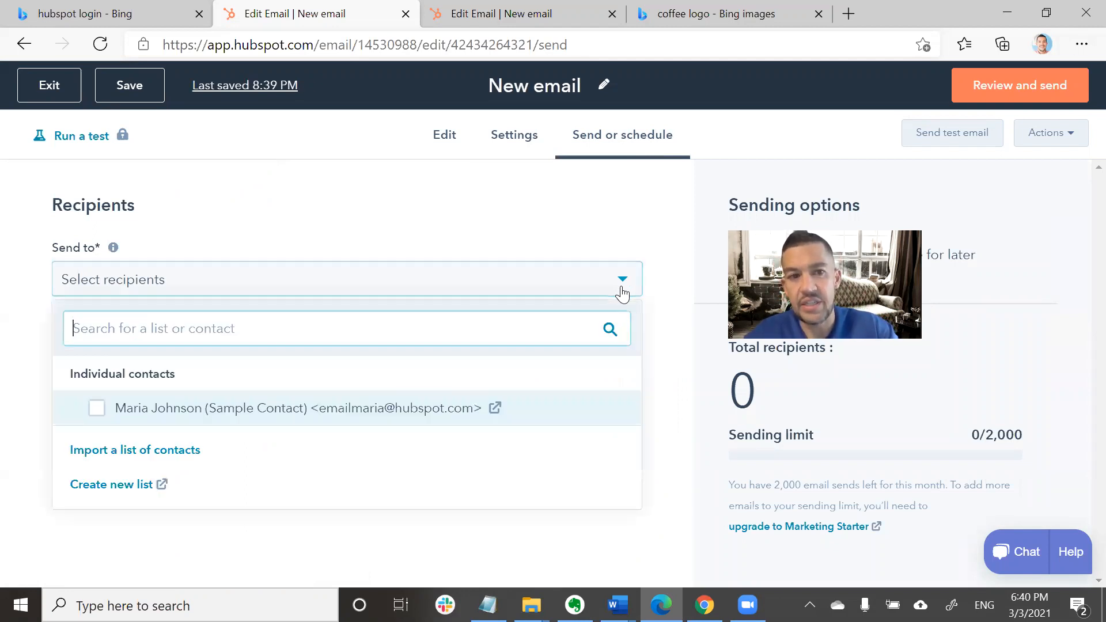
{"action": "left_click", "coordinate": [96, 409]}
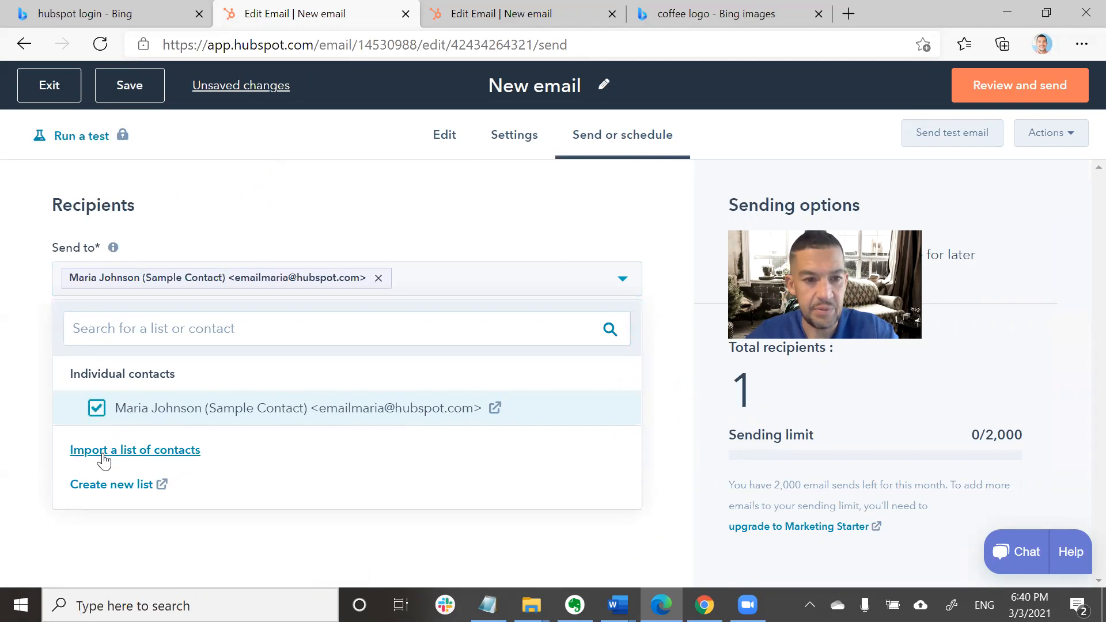
{"action": "left_click", "coordinate": [619, 284]}
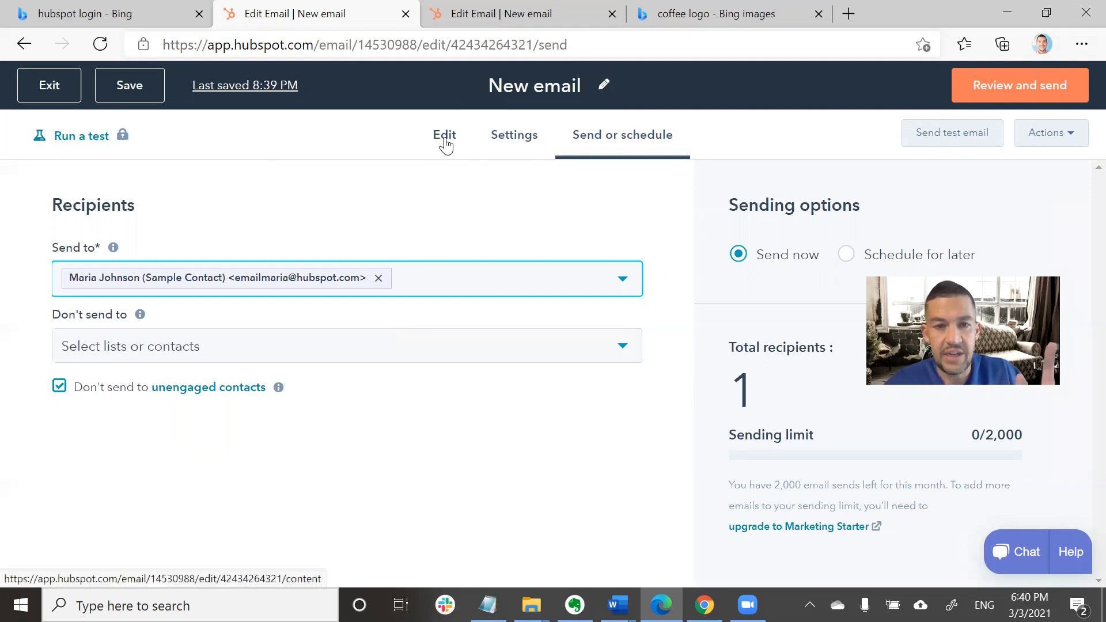
Set the subject line to 'Blue Star Coffee Spring Promo!' and bring up Send test email.
{"action": "left_click", "coordinate": [508, 141]}
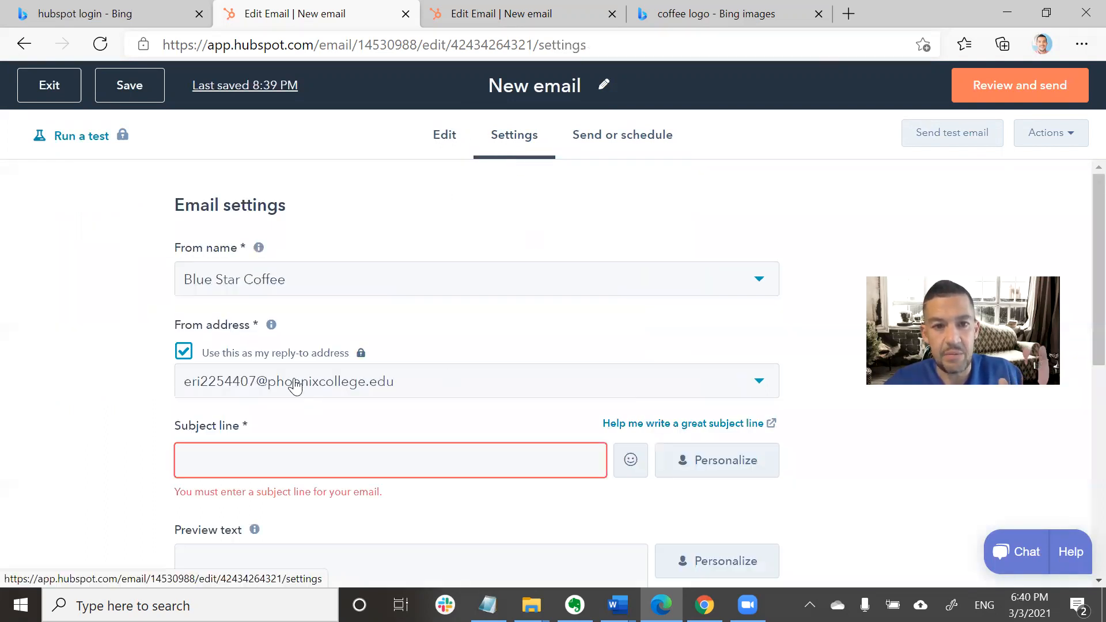
{"action": "left_click", "coordinate": [369, 467]}
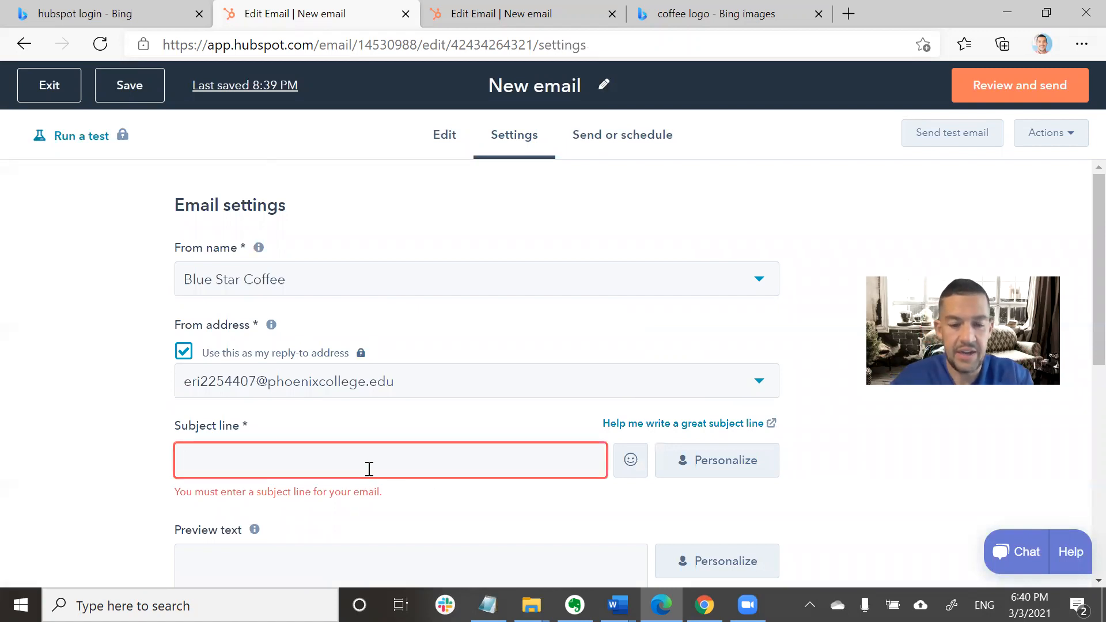
{"action": "type", "text": "Blue S"}
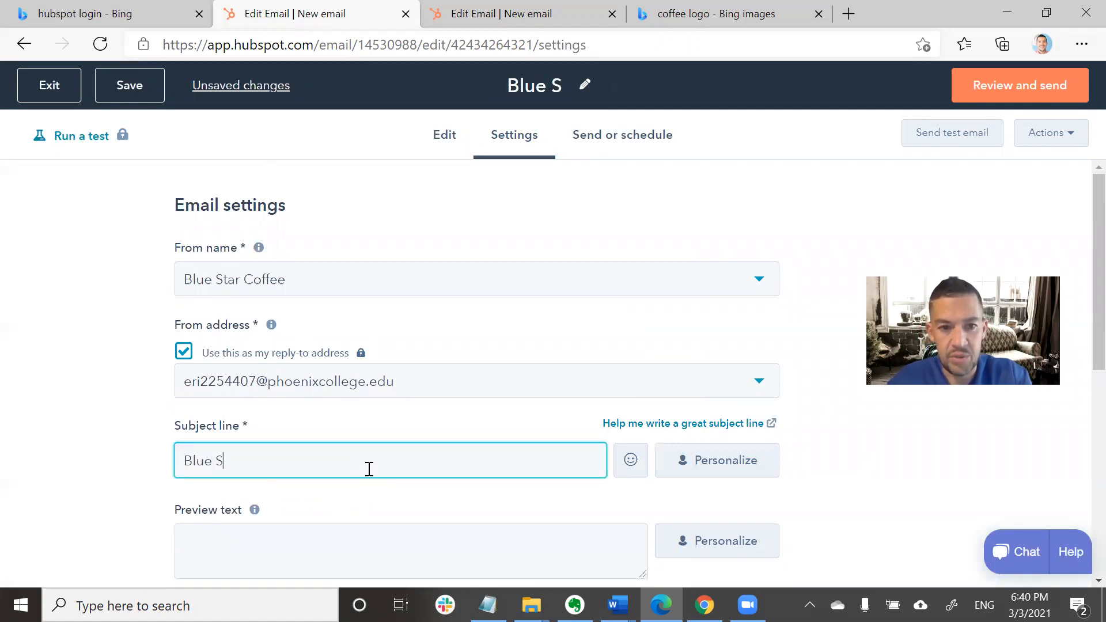
{"action": "type", "text": "tart"}
{"action": "key", "text": "BackSpace"}
{"action": "type", "text": "C"}
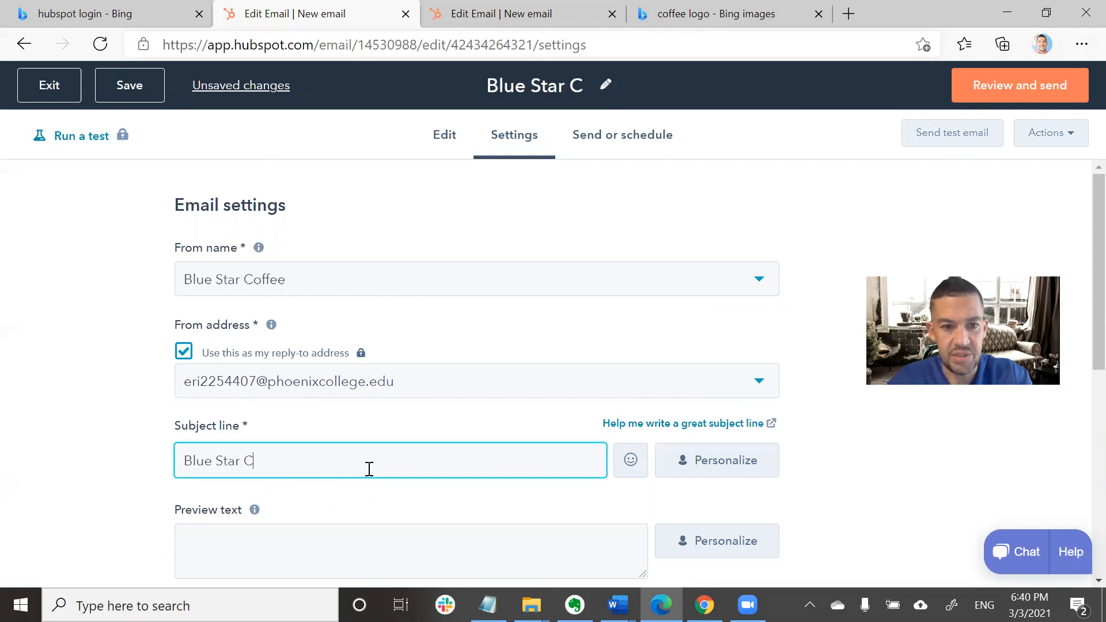
{"action": "type", "text": "offee Sp"}
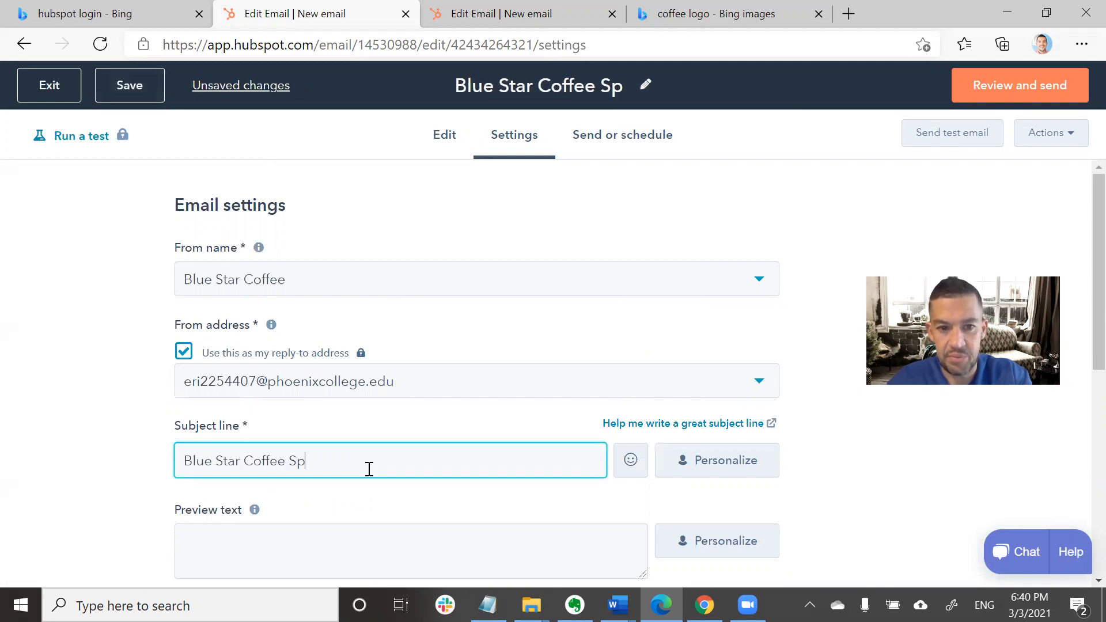
{"action": "type", "text": "ring Promo!"}
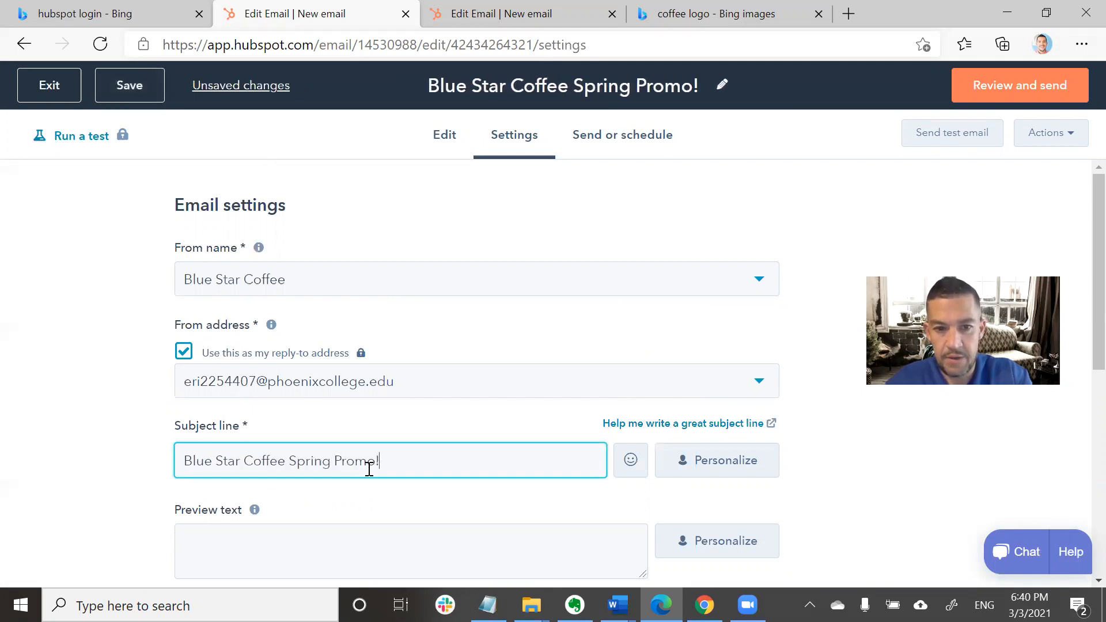
{"action": "left_click", "coordinate": [968, 133]}
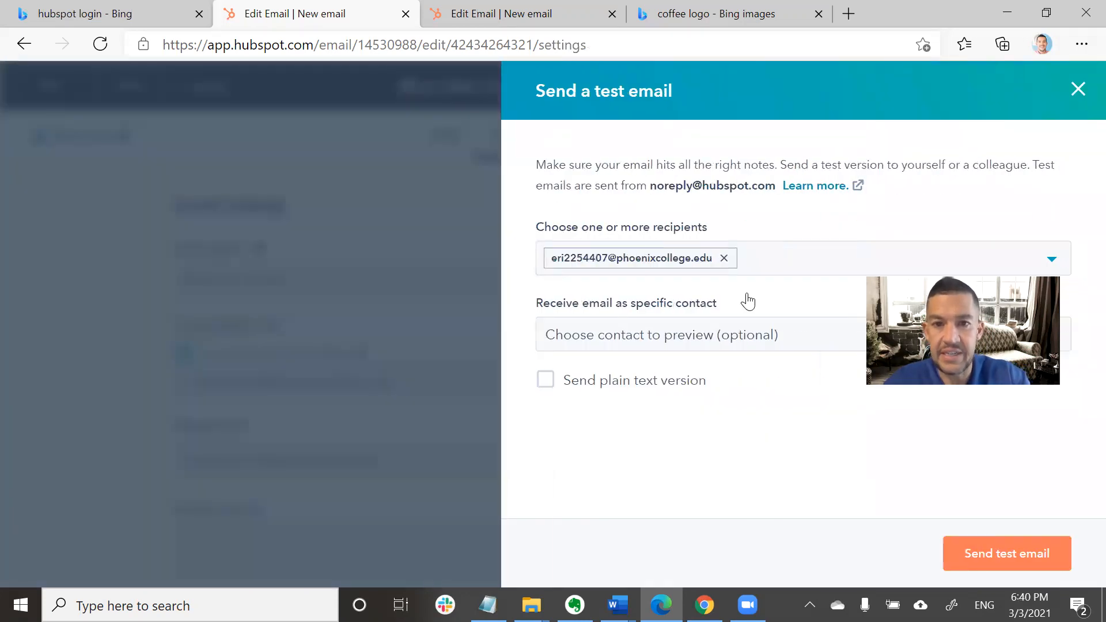
Keep the original test address and add a second recipient's e-mail address.
{"action": "left_click", "coordinate": [724, 258]}
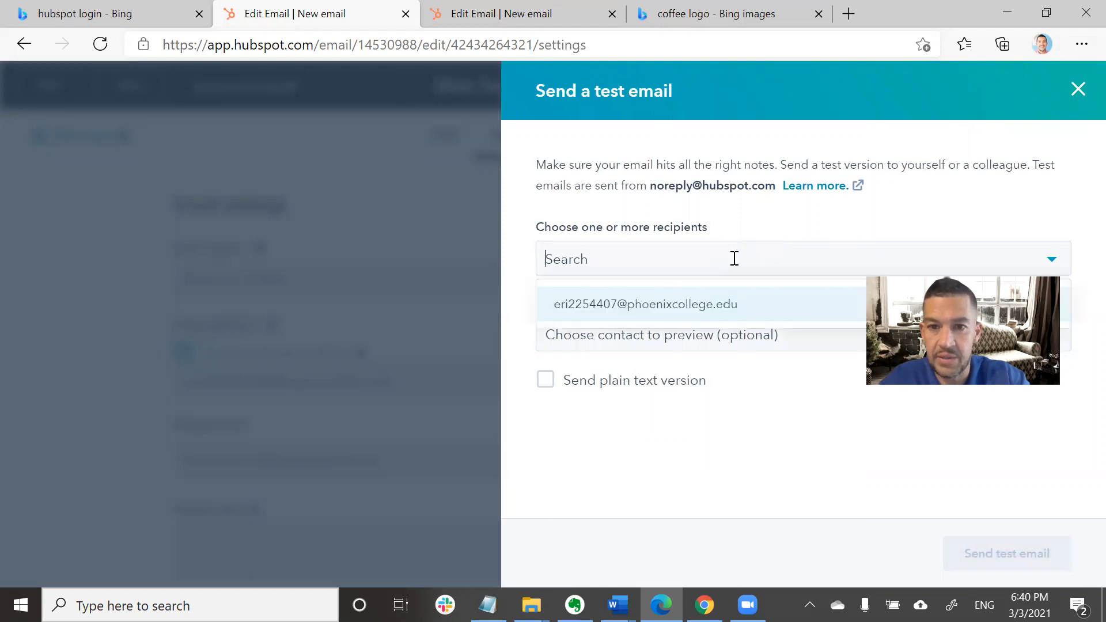
{"action": "left_click", "coordinate": [722, 306]}
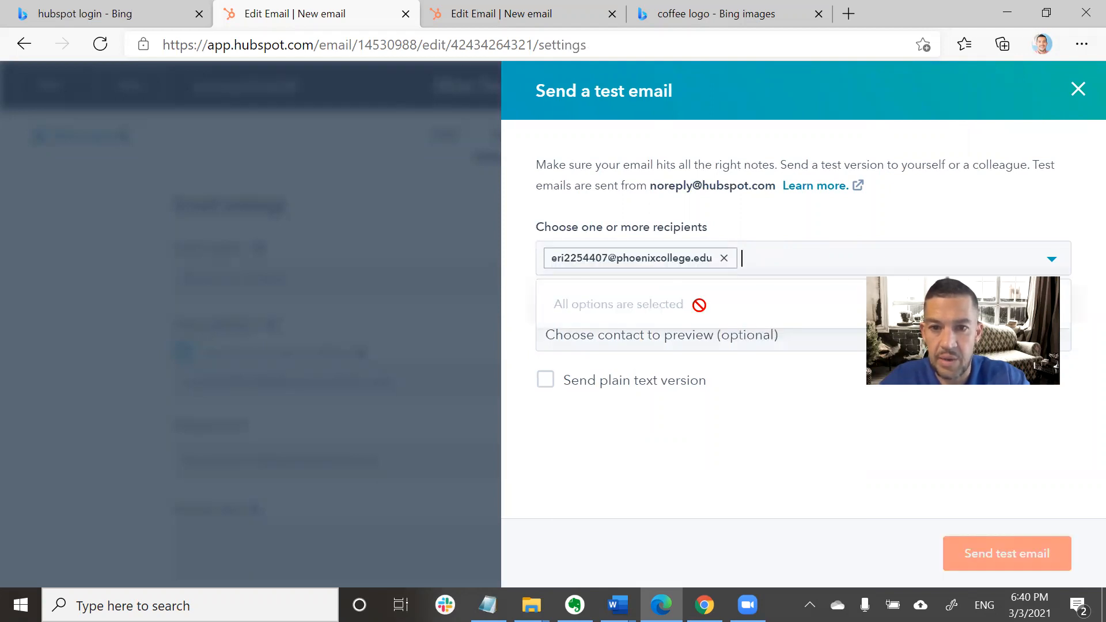
{"action": "left_click", "coordinate": [796, 435]}
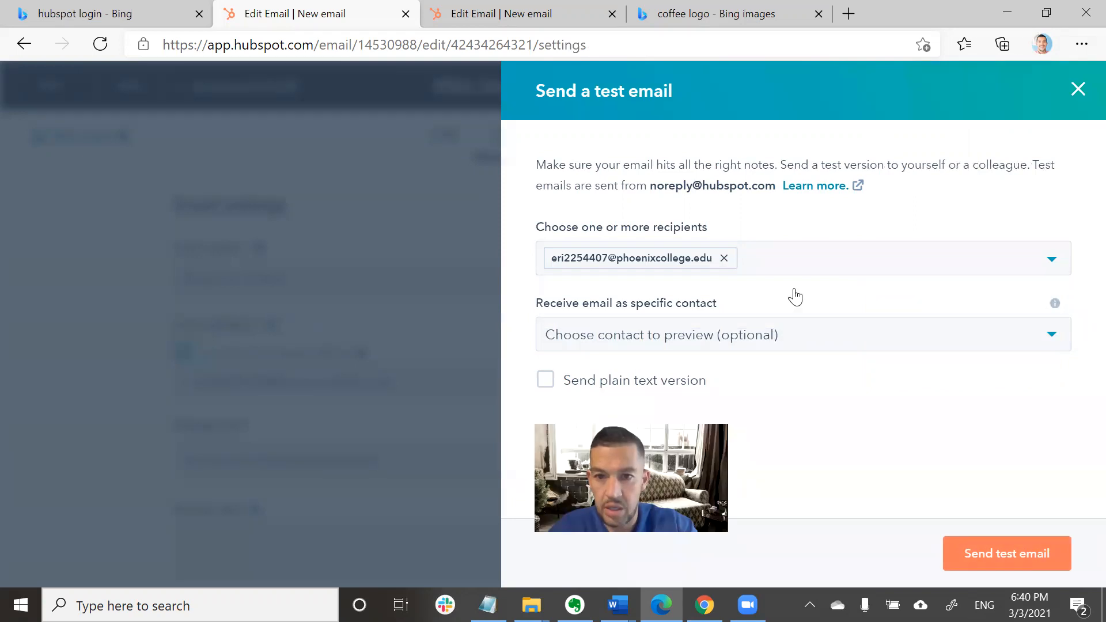
{"action": "left_click", "coordinate": [809, 266]}
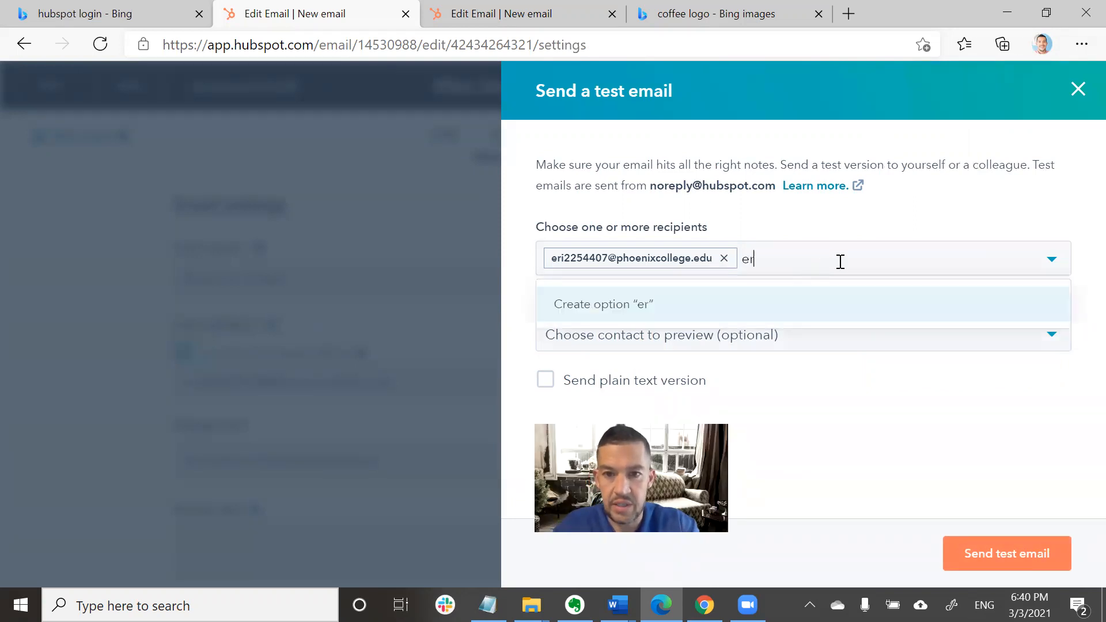
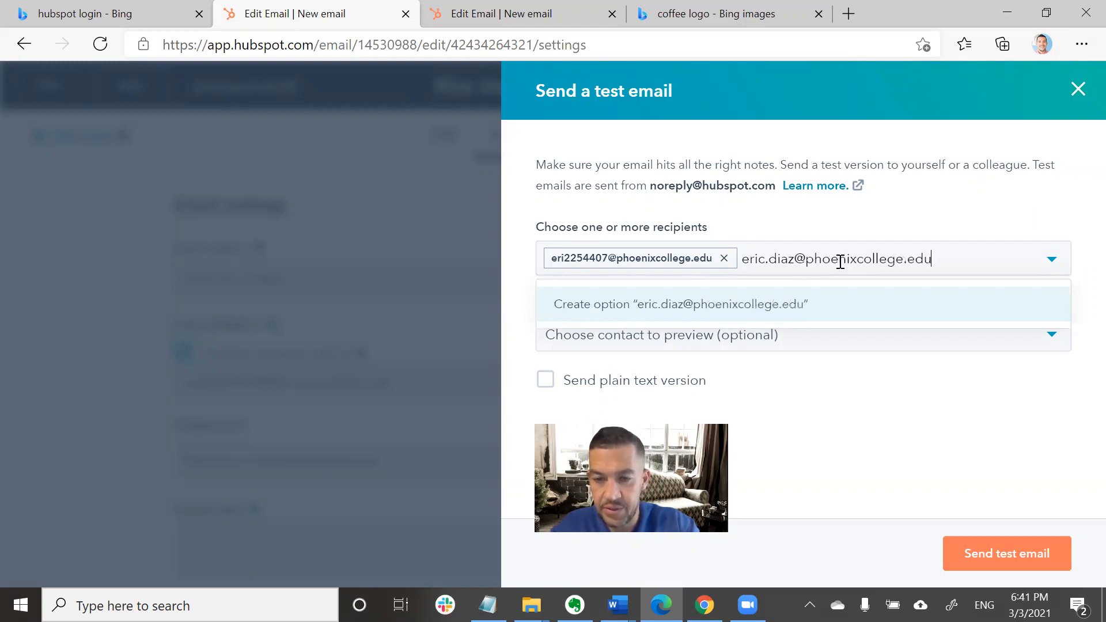
{"action": "left_click", "coordinate": [832, 304]}
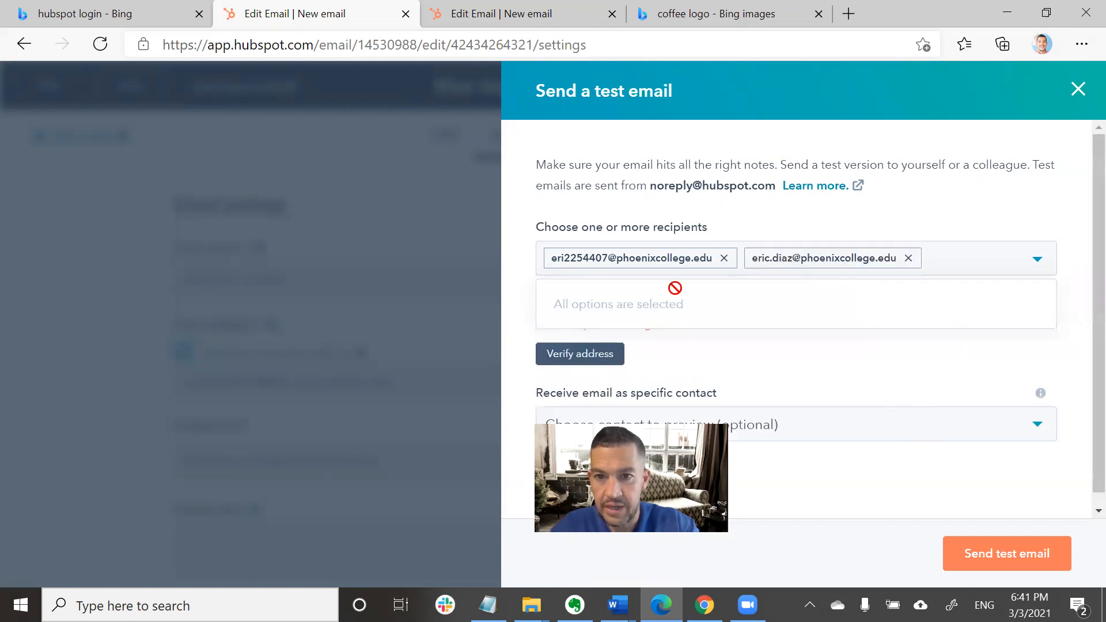
{"action": "left_click", "coordinate": [849, 361]}
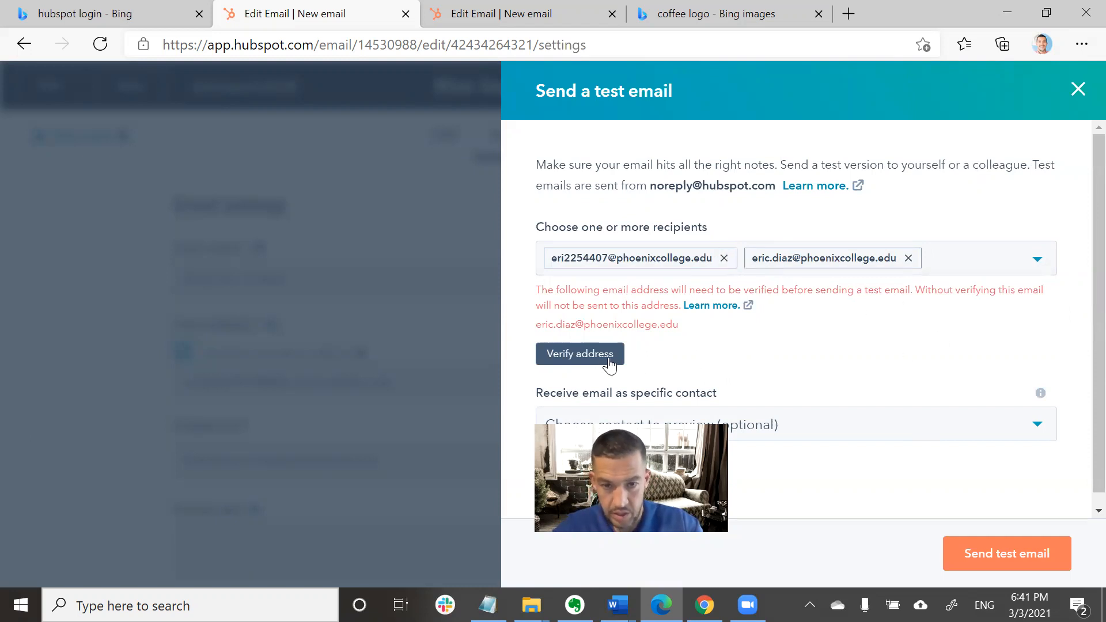
Request verification for the new address and send the test email to both.
{"action": "scroll", "coordinate": [600, 289], "scroll_direction": "down", "scroll_amount": 1}
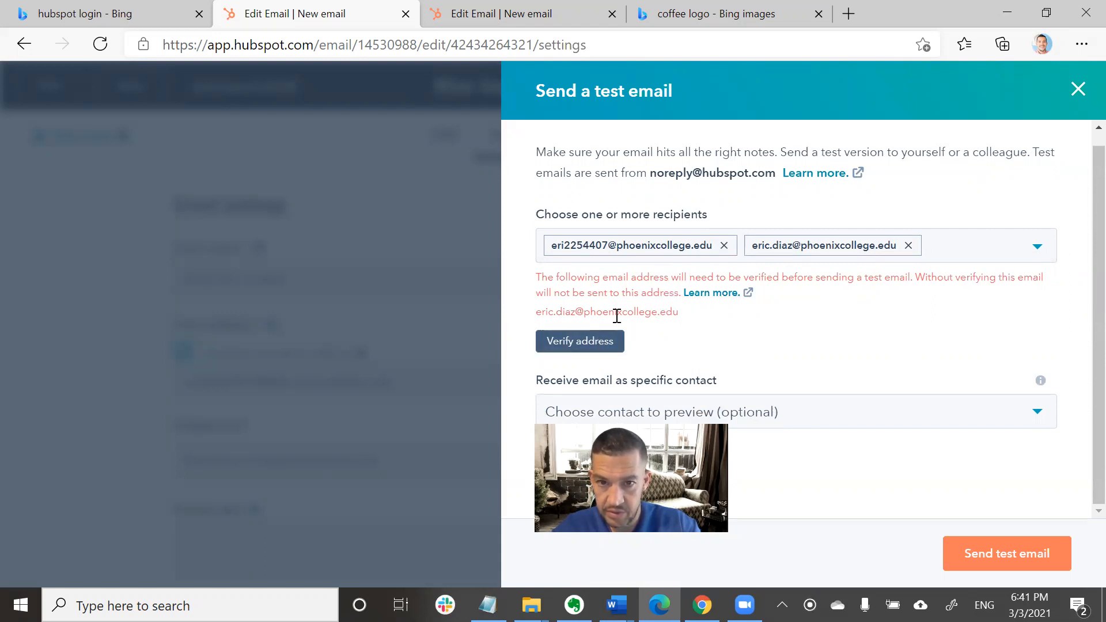
{"action": "left_click", "coordinate": [574, 345]}
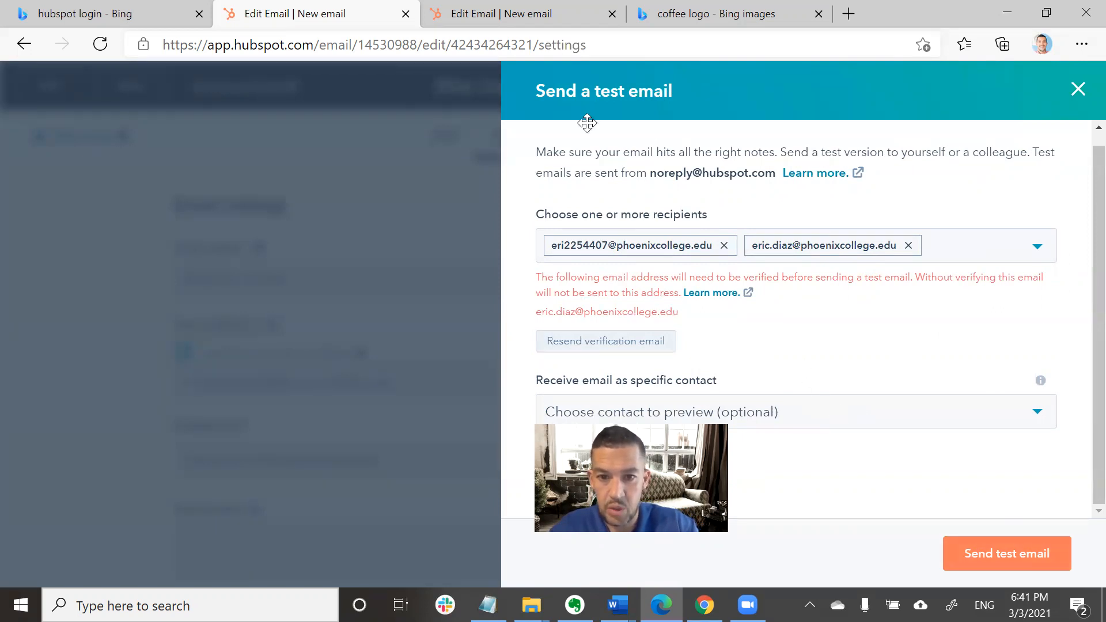
{"action": "left_click", "coordinate": [1037, 557]}
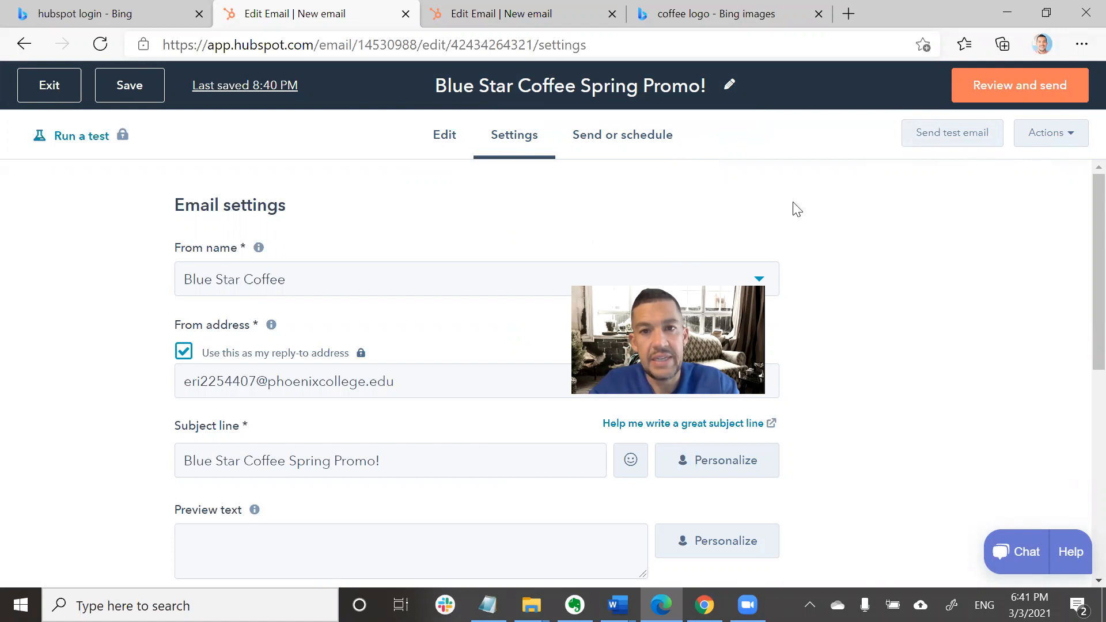
Exit the email editor.
{"action": "left_click", "coordinate": [49, 91]}
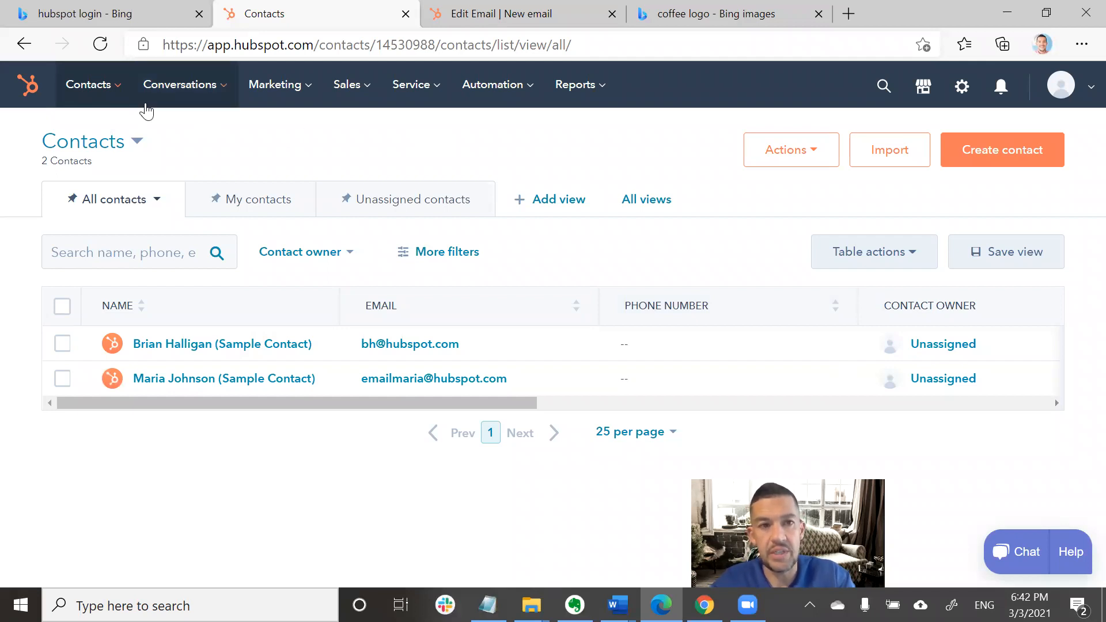
Go to the Contacts list and start a new contact.
{"action": "left_click", "coordinate": [120, 92]}
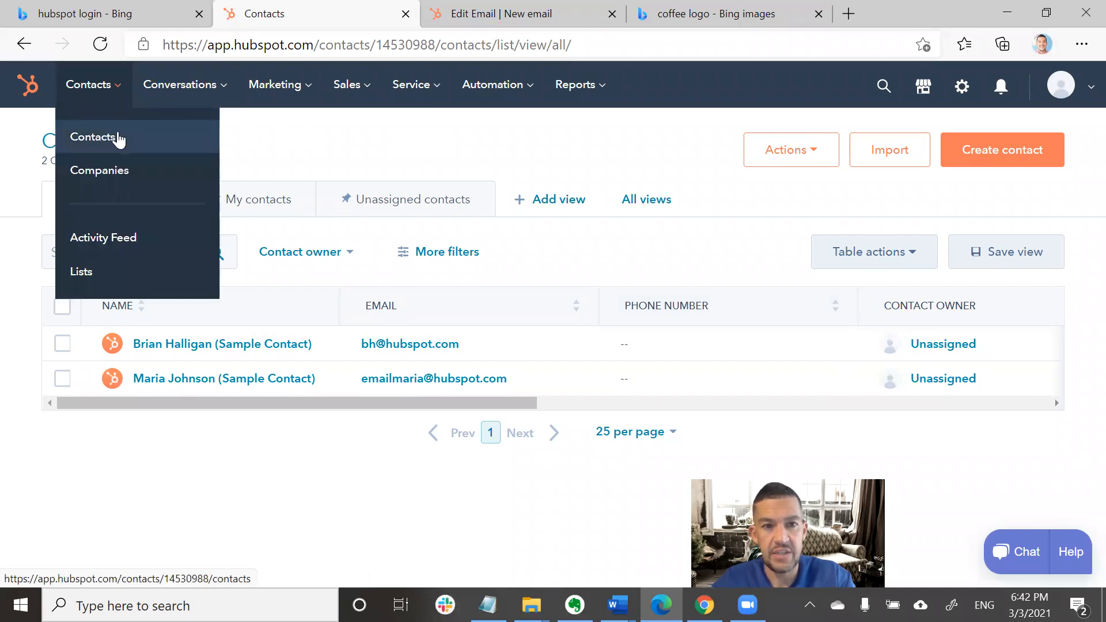
{"action": "left_click", "coordinate": [116, 136]}
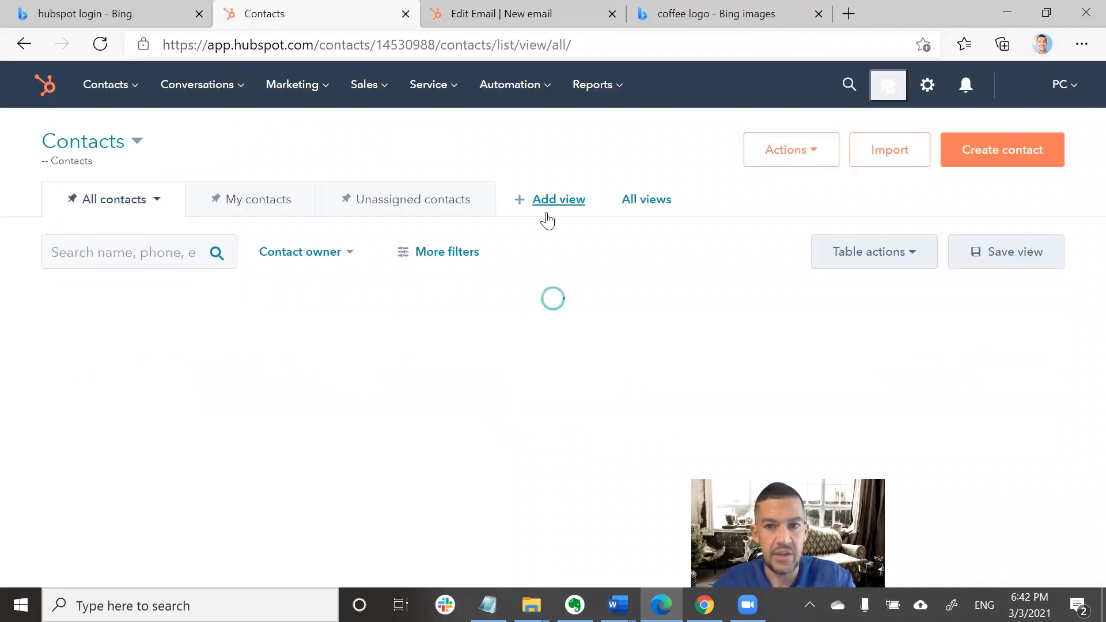
{"action": "left_click", "coordinate": [807, 155]}
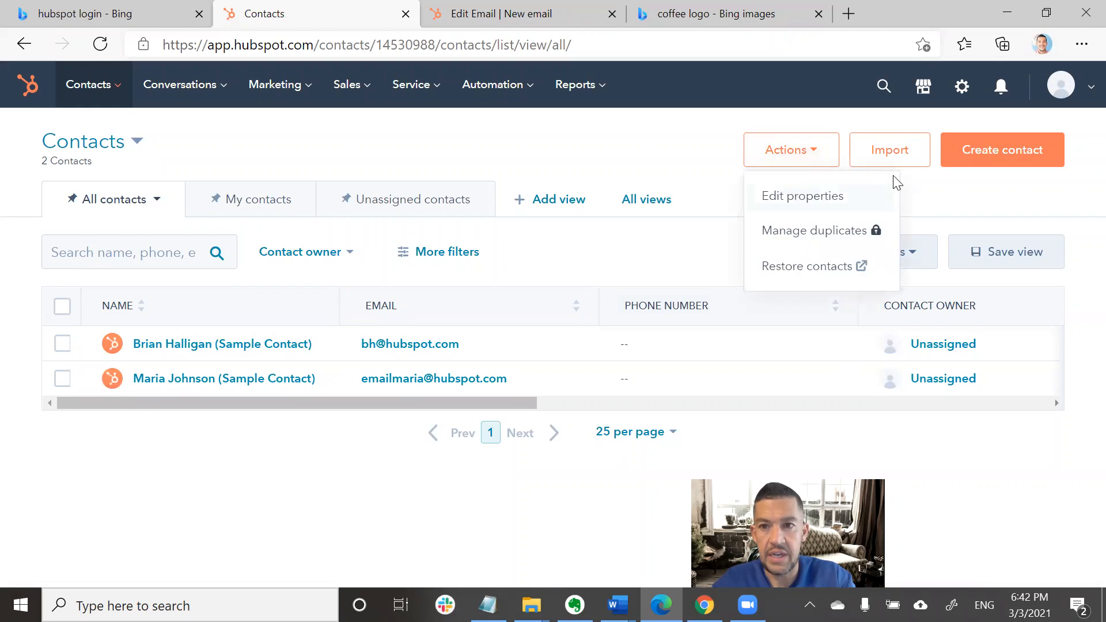
{"action": "left_click", "coordinate": [969, 173]}
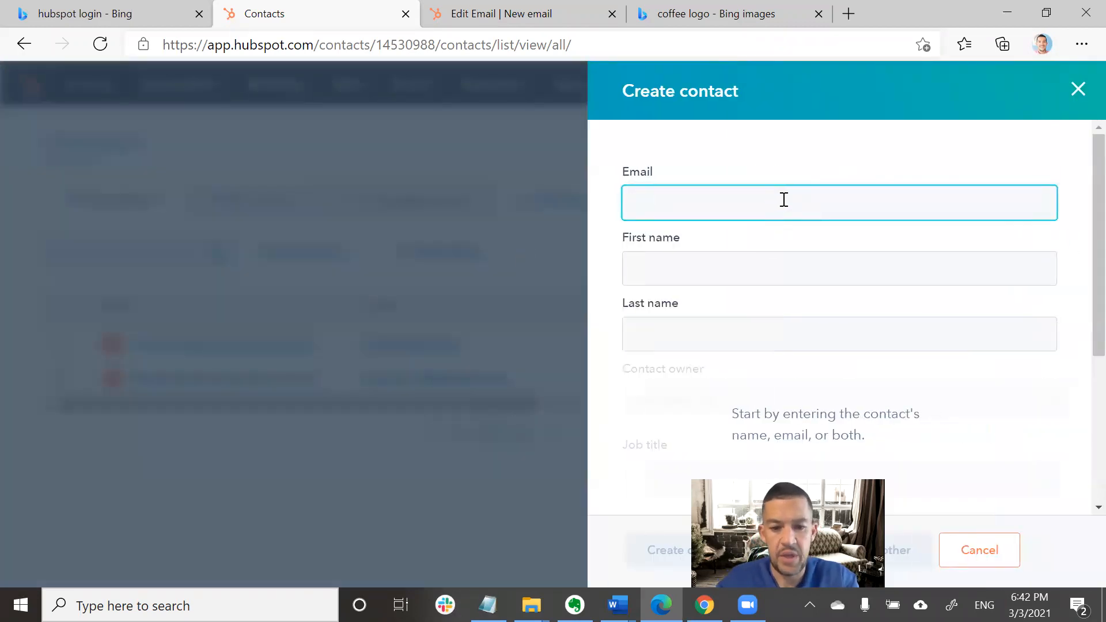
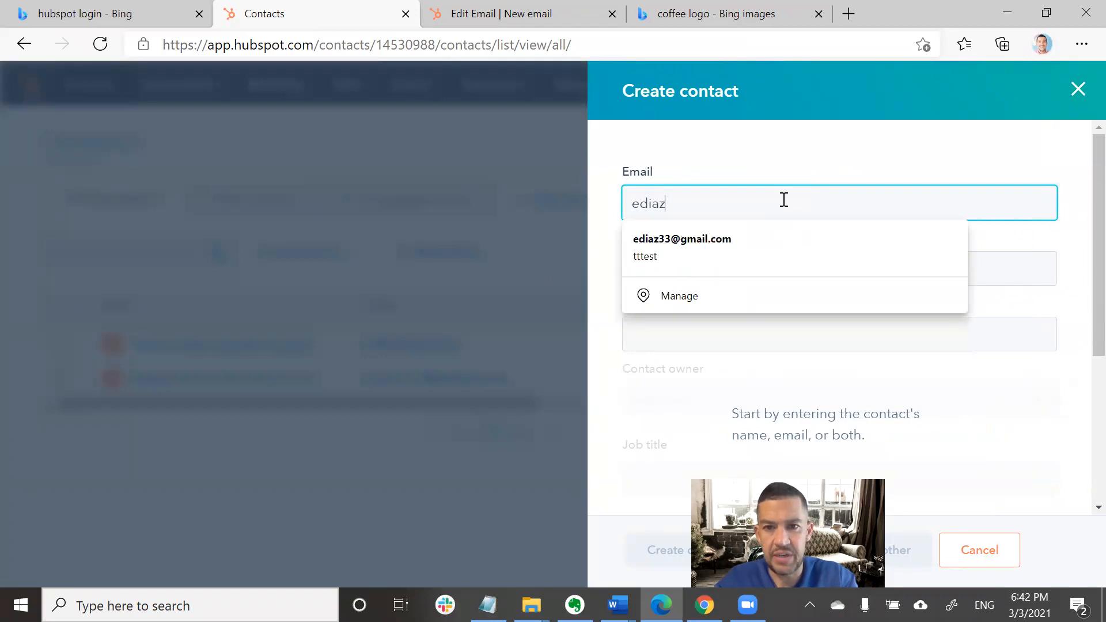
Fill in the contact's e-mail, first name and last name, then save the contact.
{"action": "left_click", "coordinate": [704, 239]}
{"action": "double_click", "coordinate": [686, 268]}
{"action": "key", "text": "Tab"}
{"action": "key", "text": "Tab"}
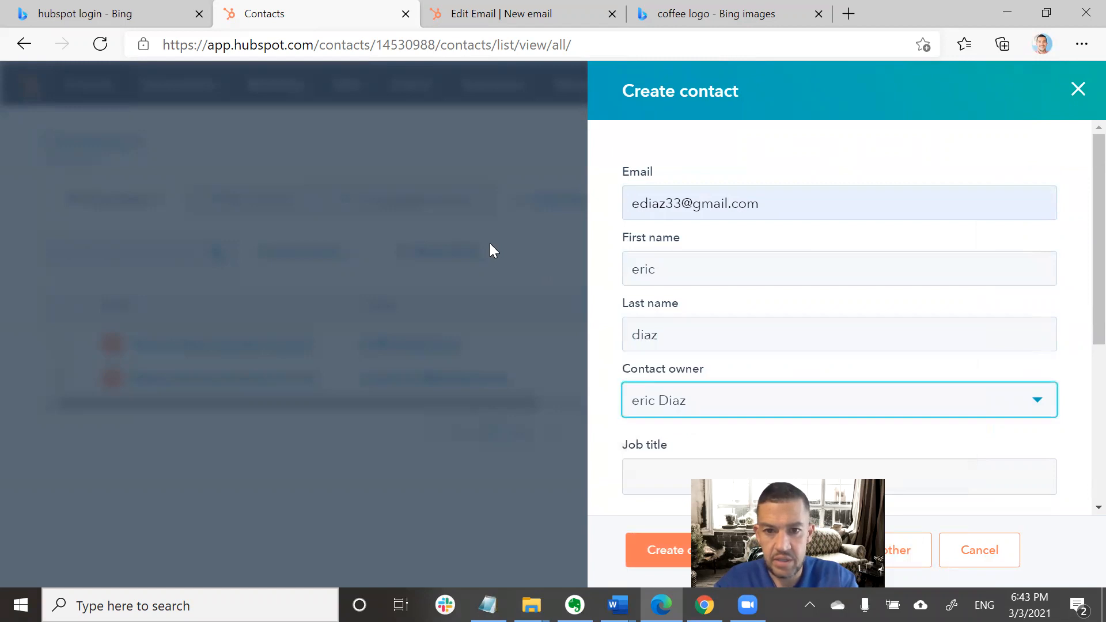
{"action": "scroll", "coordinate": [726, 365], "scroll_direction": "down", "scroll_amount": 5}
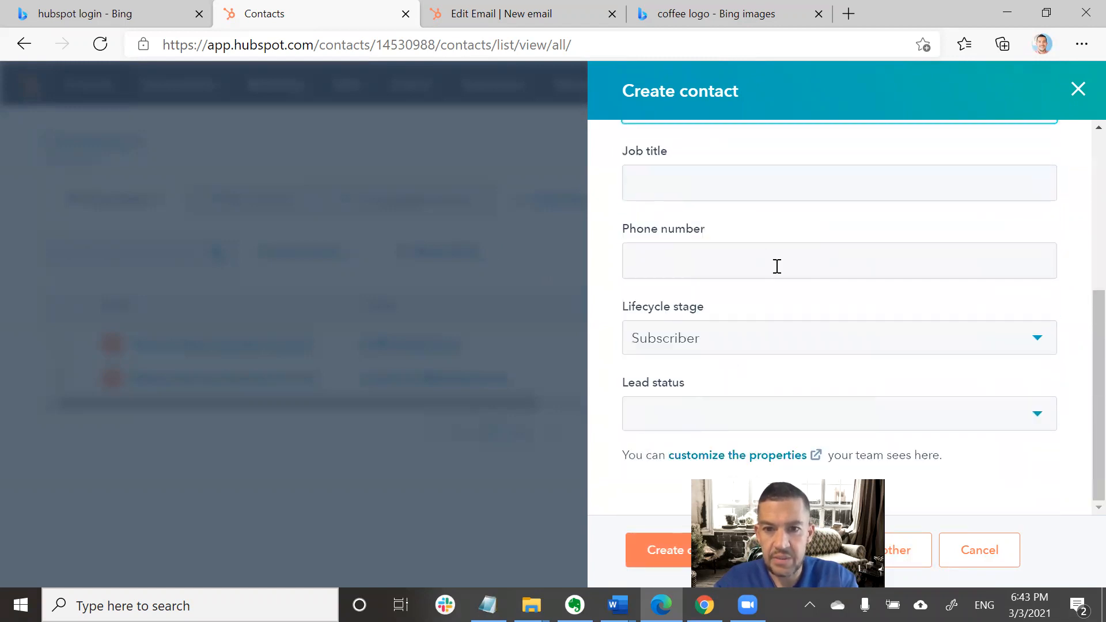
{"action": "left_click", "coordinate": [658, 558]}
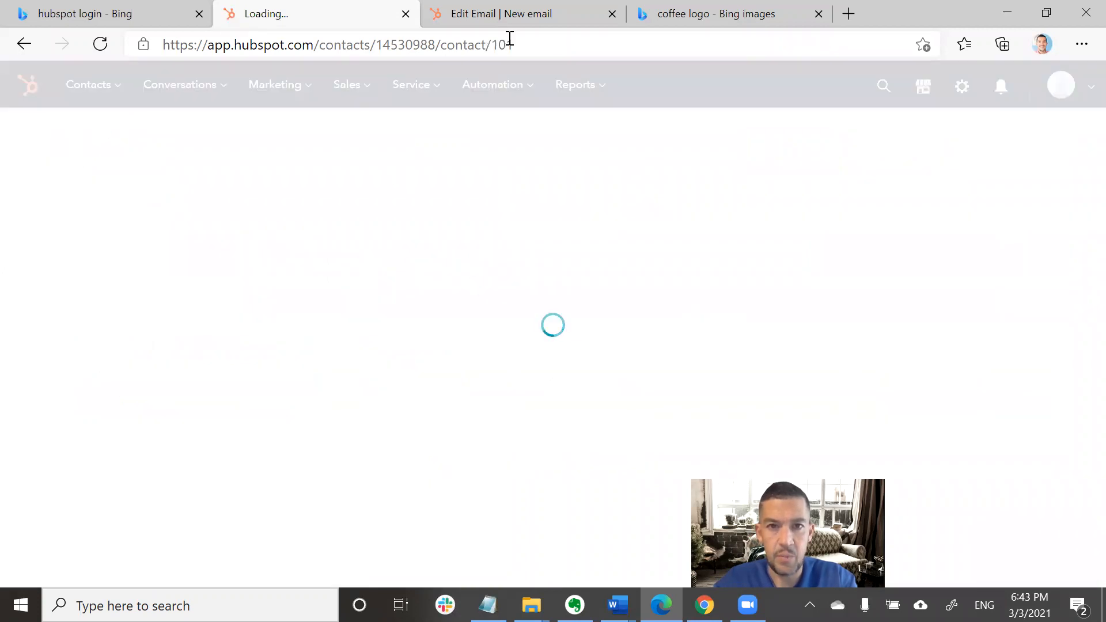
Back in the email's Send or schedule options, tick the new contact as recipient.
{"action": "left_click", "coordinate": [470, 13]}
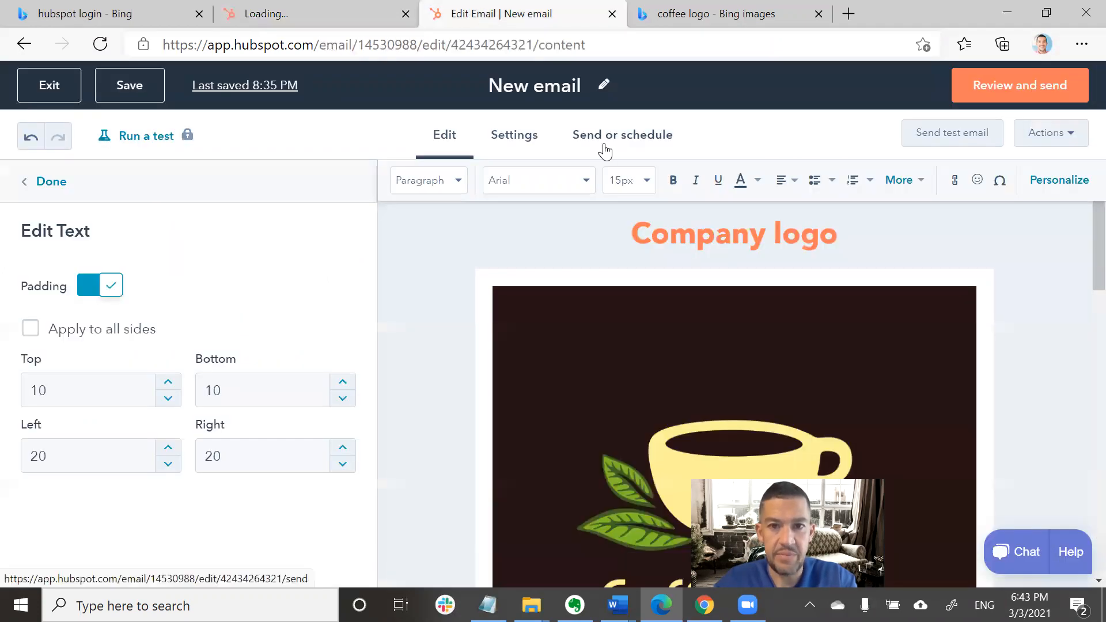
{"action": "left_click", "coordinate": [1001, 94]}
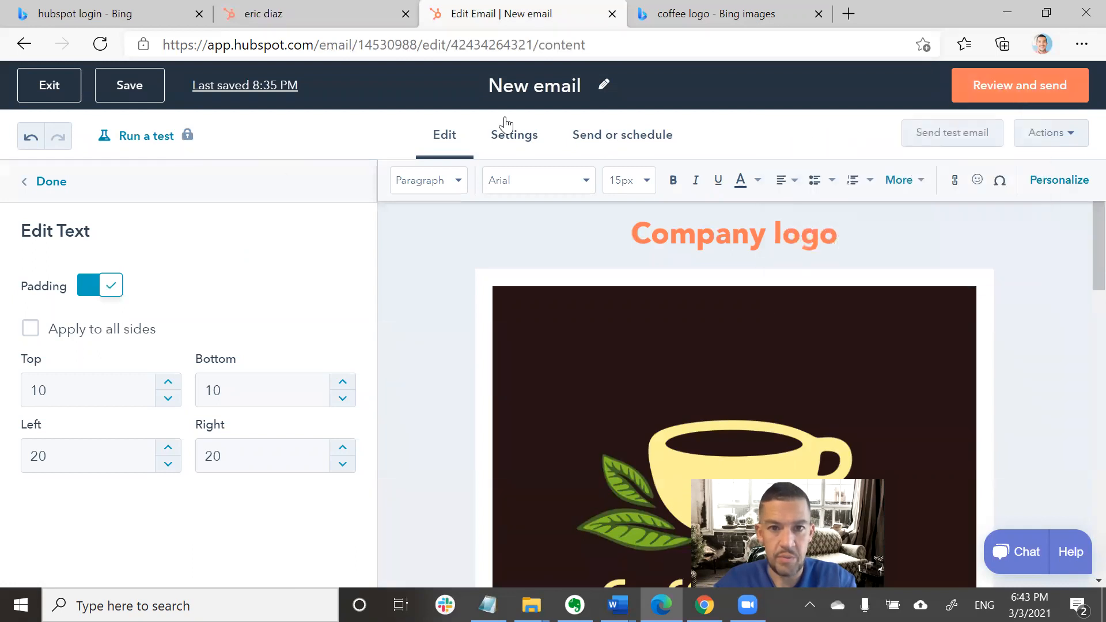
{"action": "left_click", "coordinate": [507, 127]}
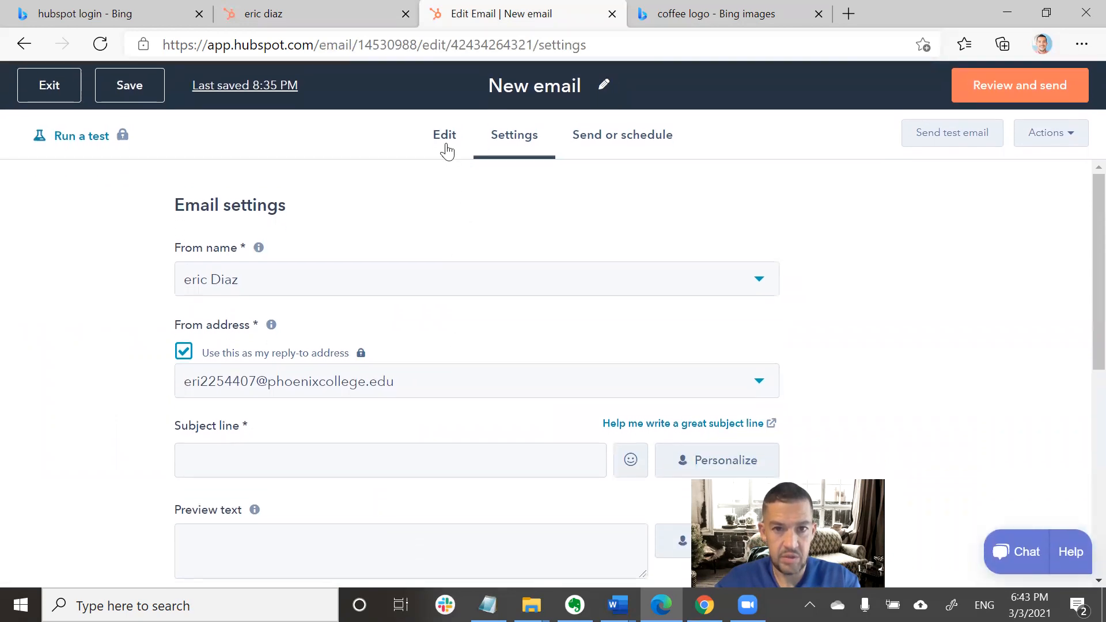
{"action": "left_click", "coordinate": [445, 139]}
{"action": "left_click", "coordinate": [609, 142]}
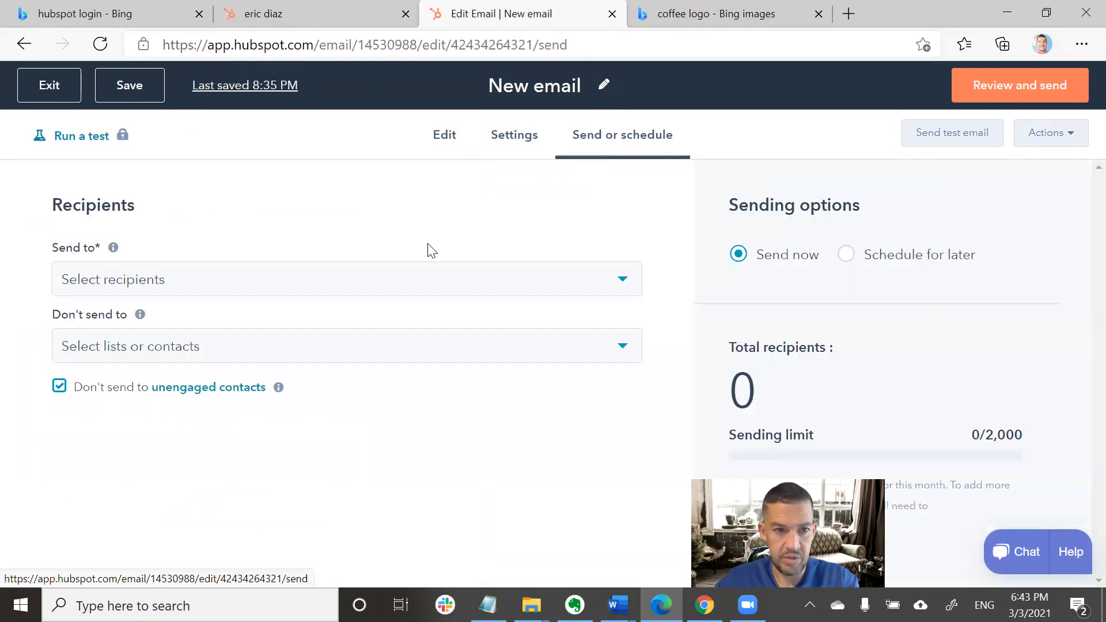
{"action": "left_click", "coordinate": [311, 289]}
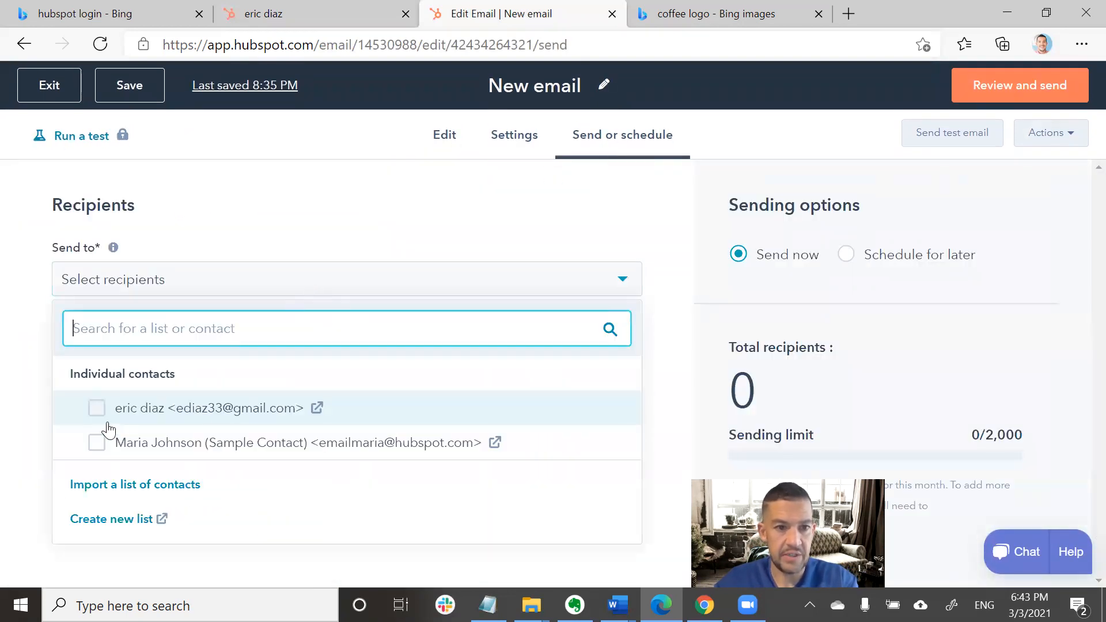
{"action": "left_click", "coordinate": [96, 410]}
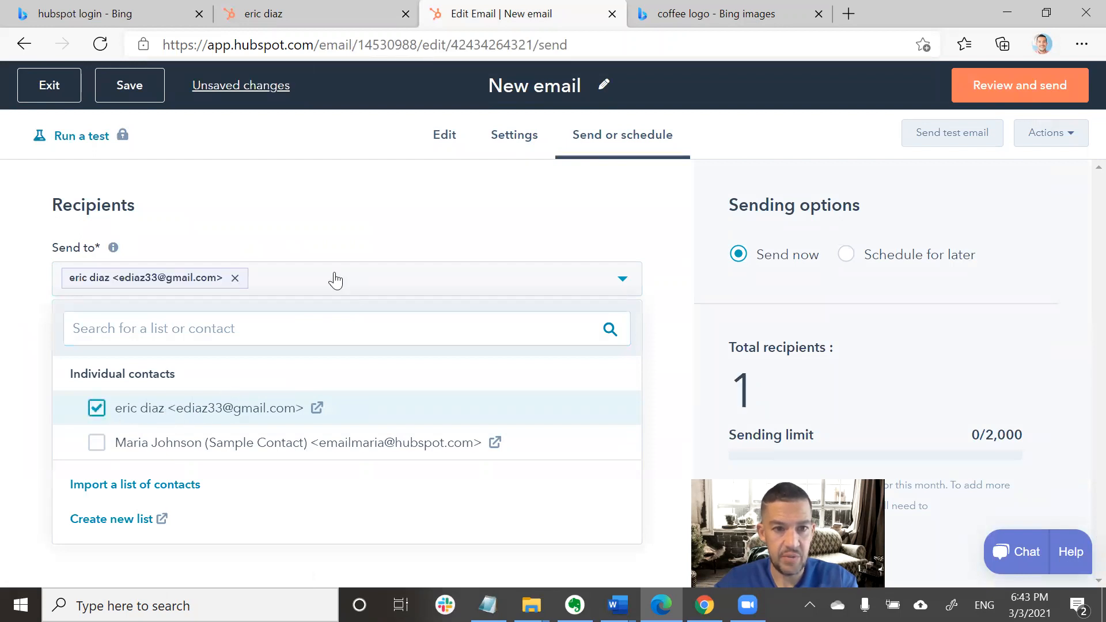
{"action": "left_click", "coordinate": [399, 236]}
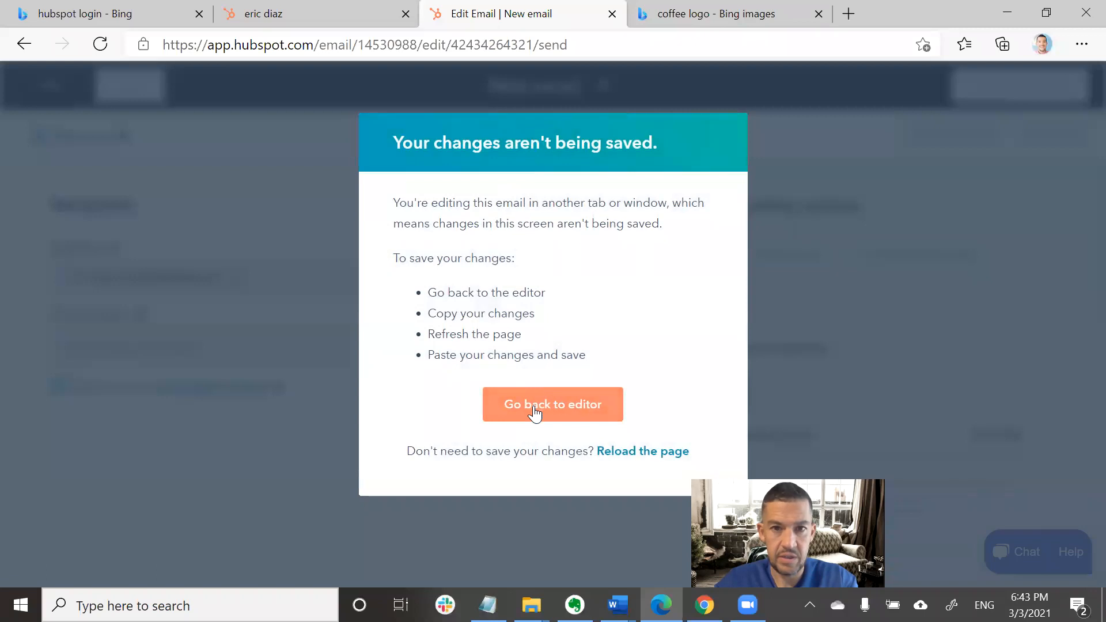
Dismiss the unsaved-changes warning on the email editor.
{"action": "left_click", "coordinate": [550, 408]}
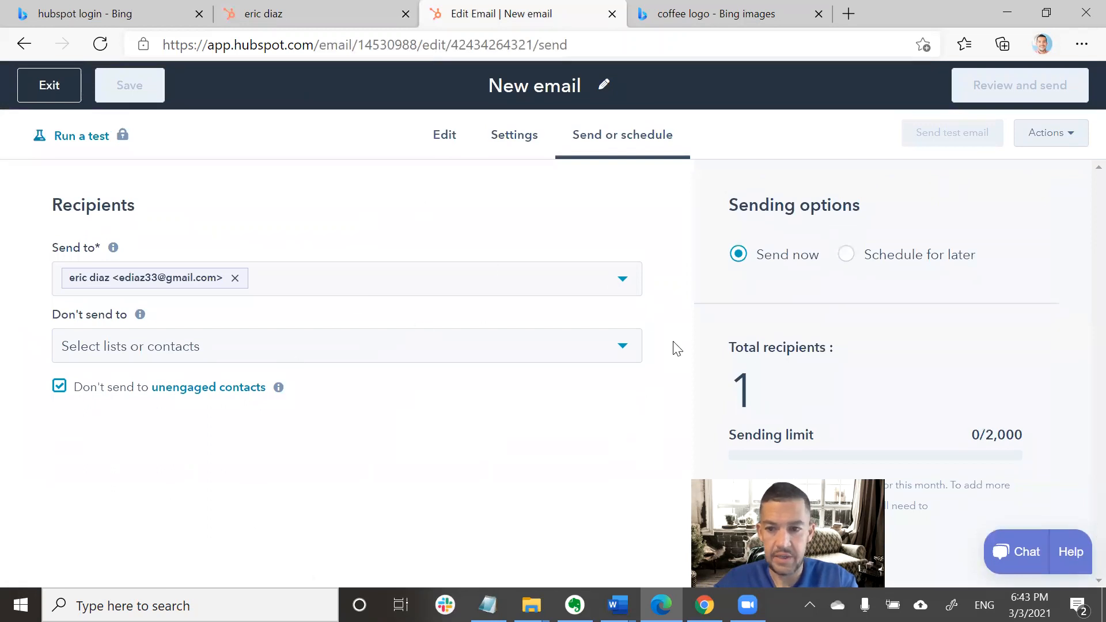
{"action": "scroll", "coordinate": [937, 350], "scroll_direction": "down", "scroll_amount": 1}
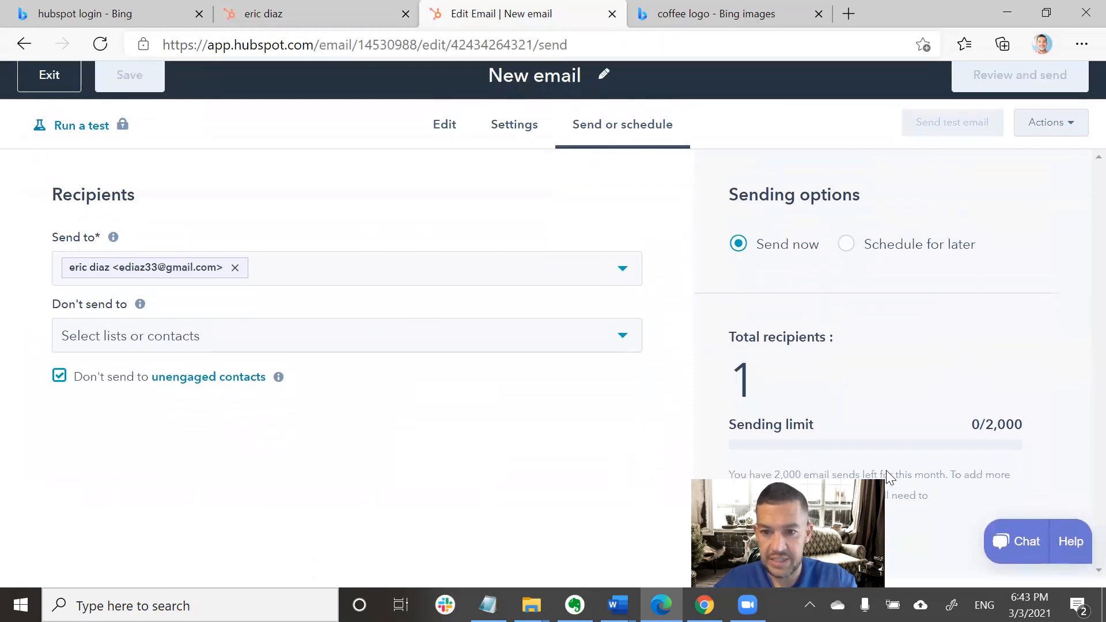
{"action": "scroll", "coordinate": [534, 201], "scroll_direction": "up", "scroll_amount": 1}
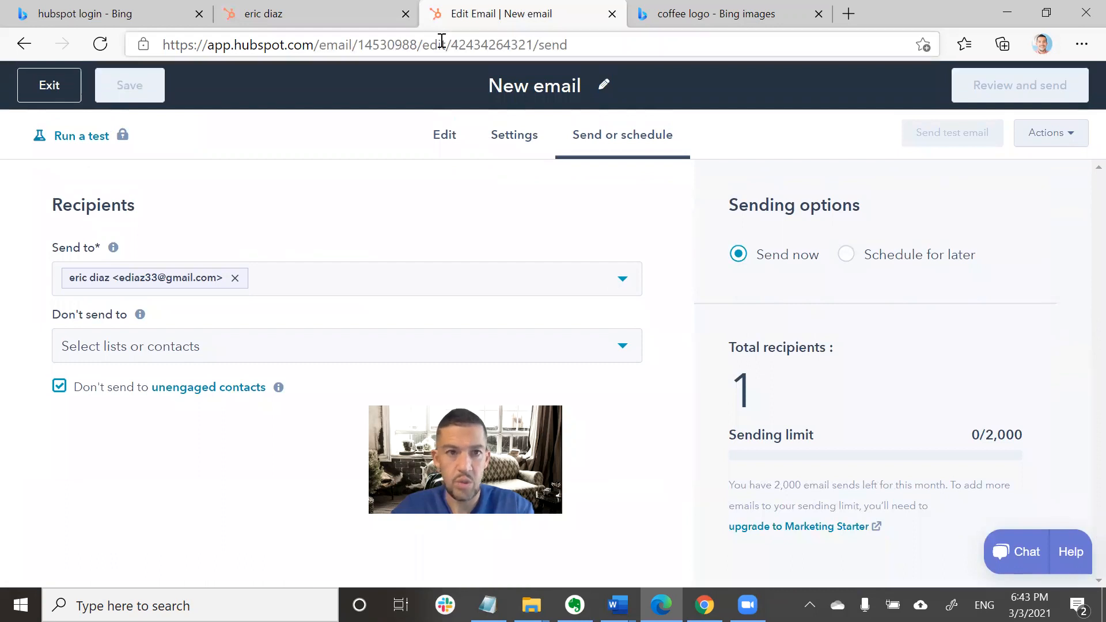
Close the new contact's page and its popup, then reload the email page.
{"action": "left_click", "coordinate": [333, 20]}
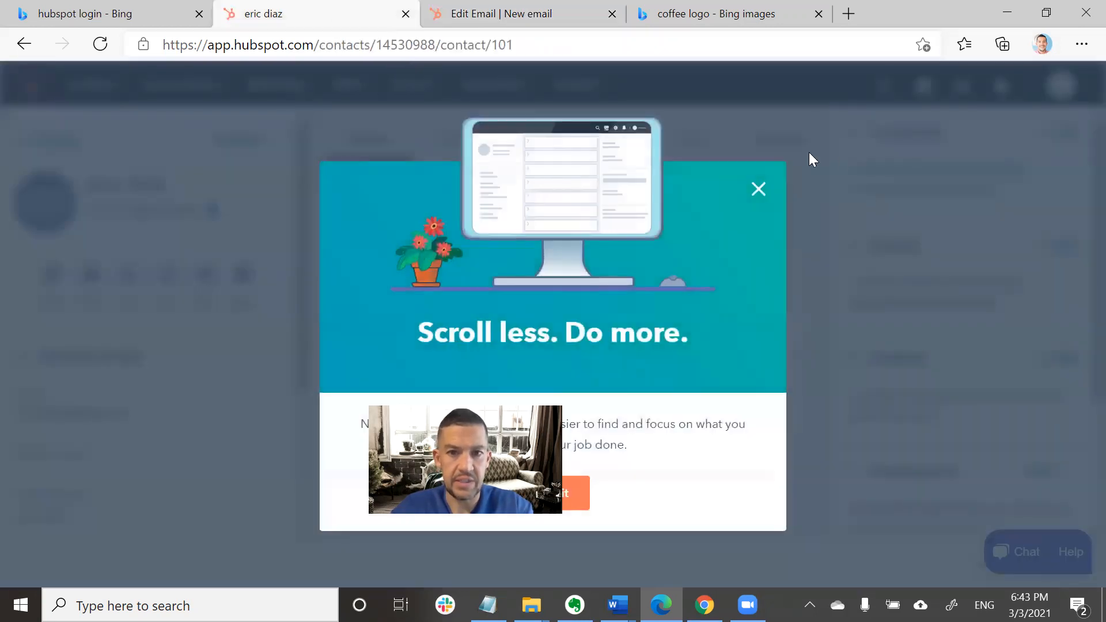
{"action": "left_click", "coordinate": [758, 189]}
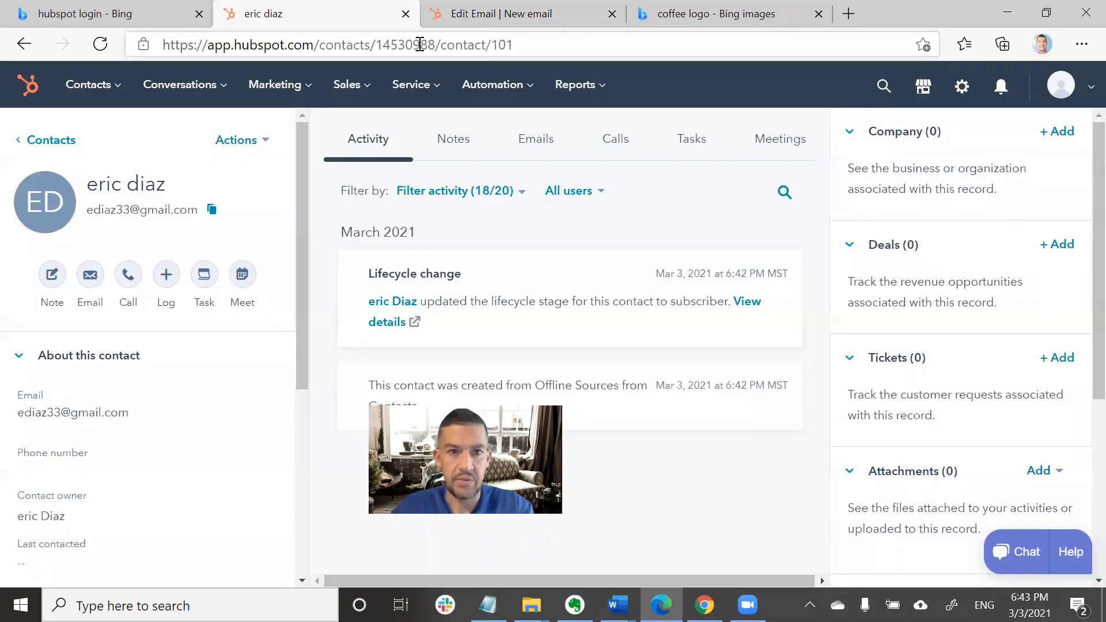
{"action": "left_click", "coordinate": [406, 14]}
{"action": "left_click", "coordinate": [376, 45]}
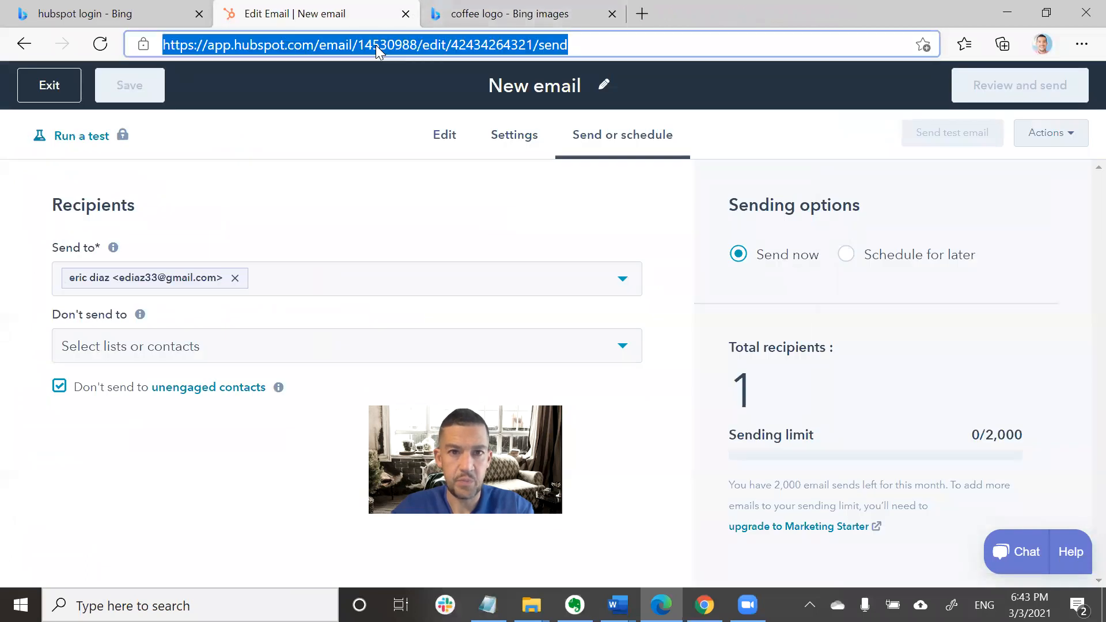
{"action": "key", "text": "Return"}
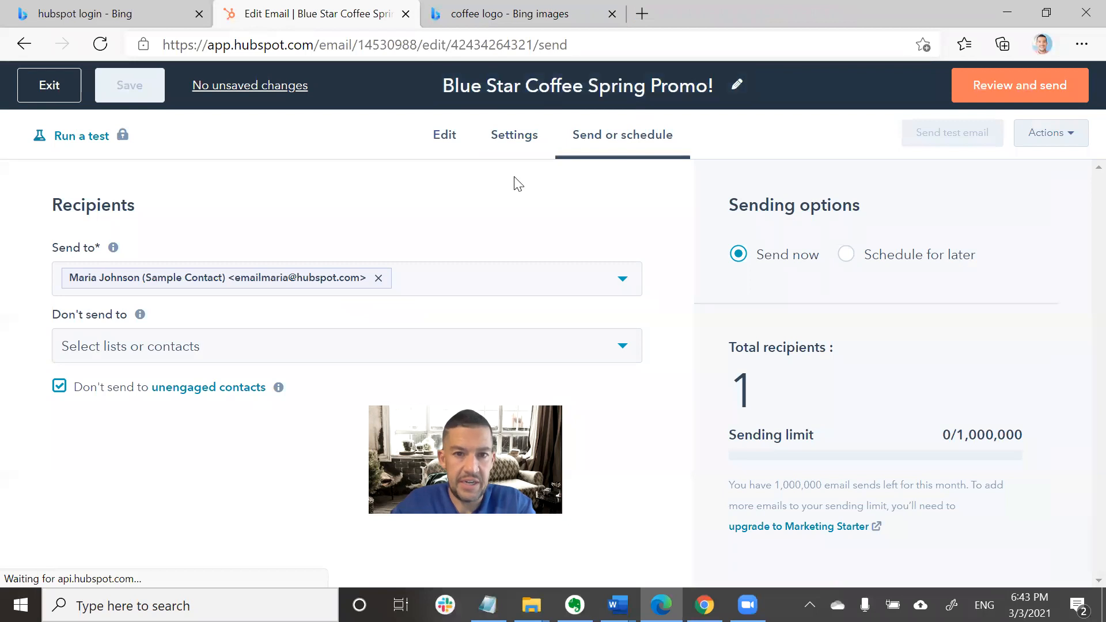
Add the new contact as a second recipient, then open Review and send.
{"action": "left_click", "coordinate": [423, 282]}
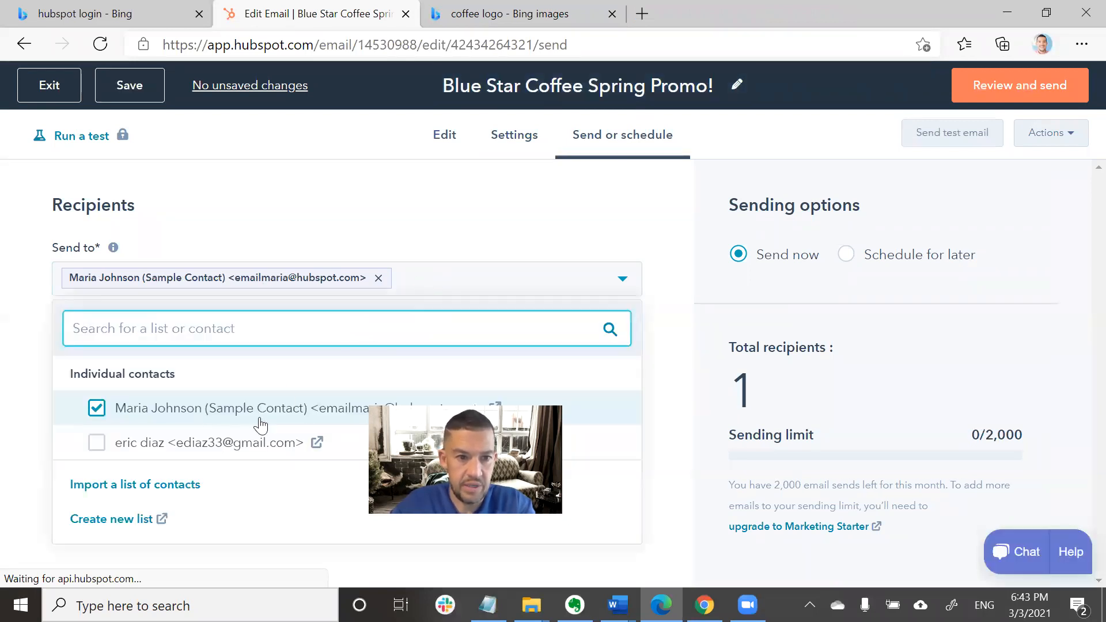
{"action": "left_click", "coordinate": [98, 447]}
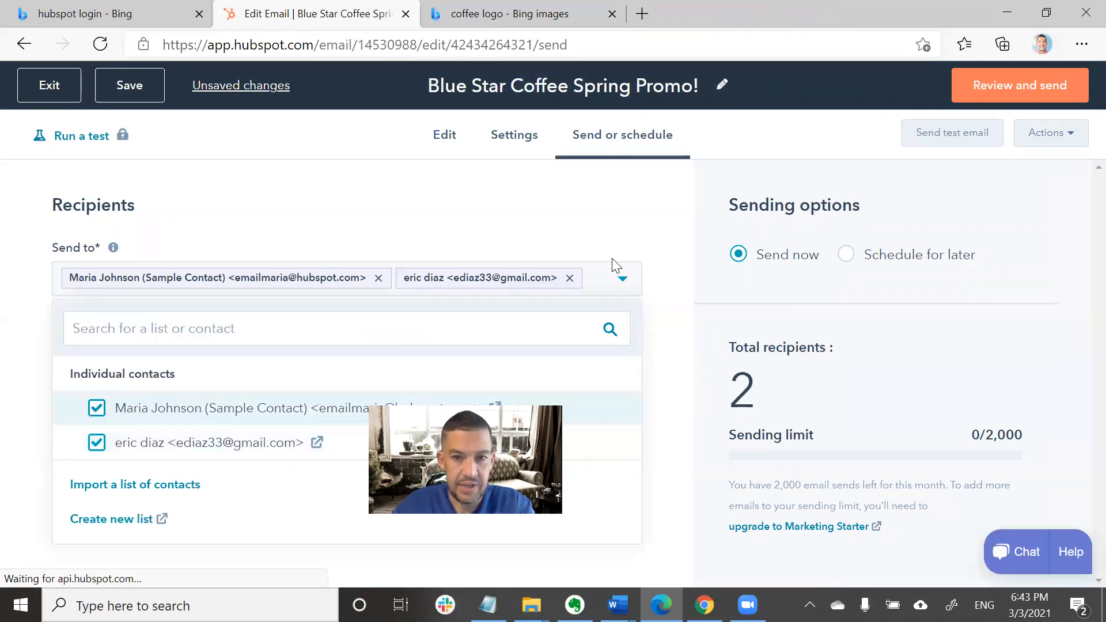
{"action": "left_click", "coordinate": [705, 368]}
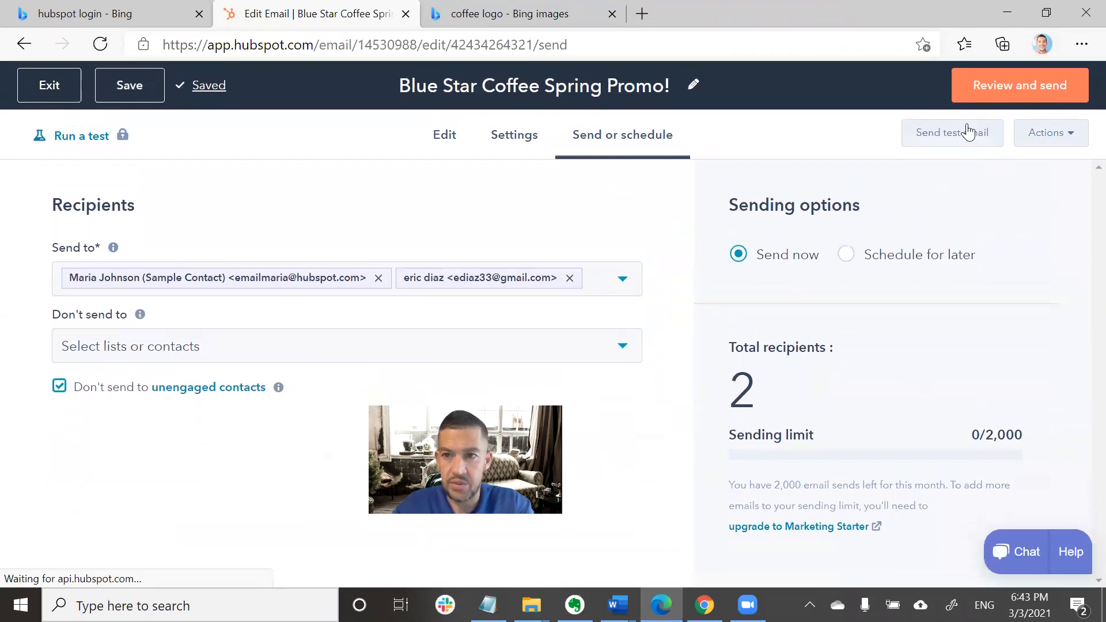
{"action": "left_click", "coordinate": [991, 87]}
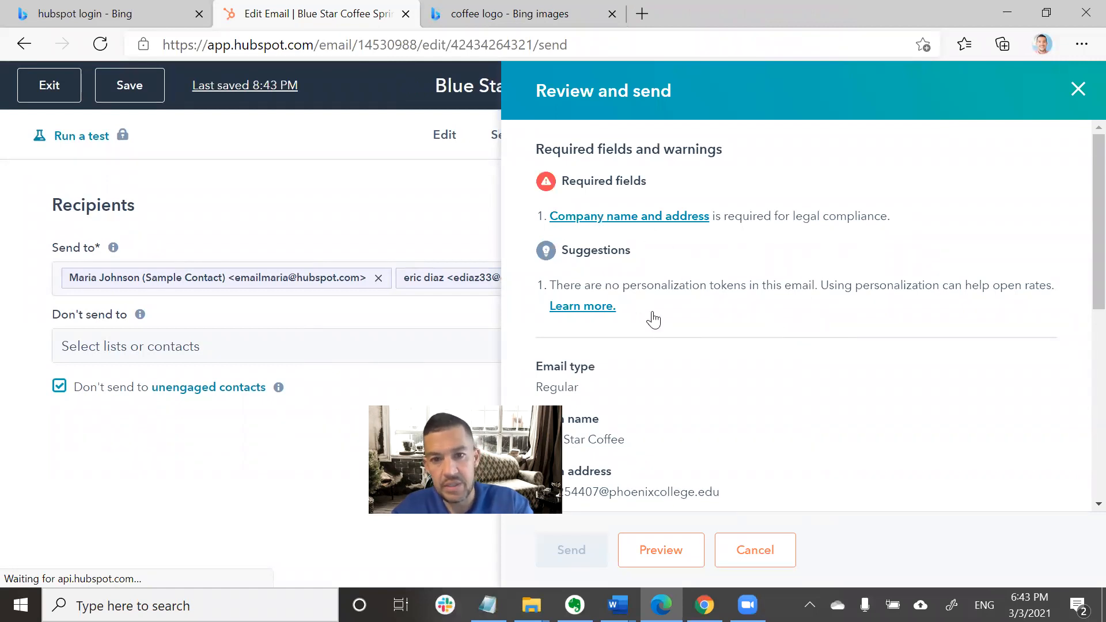
Scroll through the review showing both recipients, then close it.
{"action": "scroll", "coordinate": [654, 319], "scroll_direction": "down", "scroll_amount": 1}
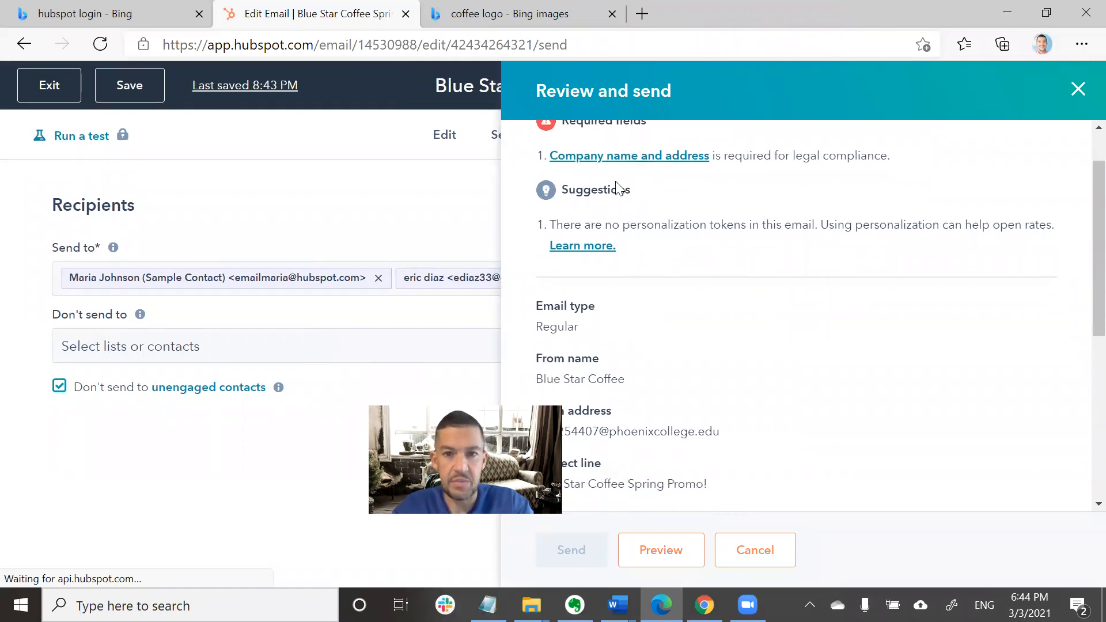
{"action": "scroll", "coordinate": [638, 303], "scroll_direction": "down", "scroll_amount": 4}
{"action": "scroll", "coordinate": [641, 304], "scroll_direction": "down", "scroll_amount": 2}
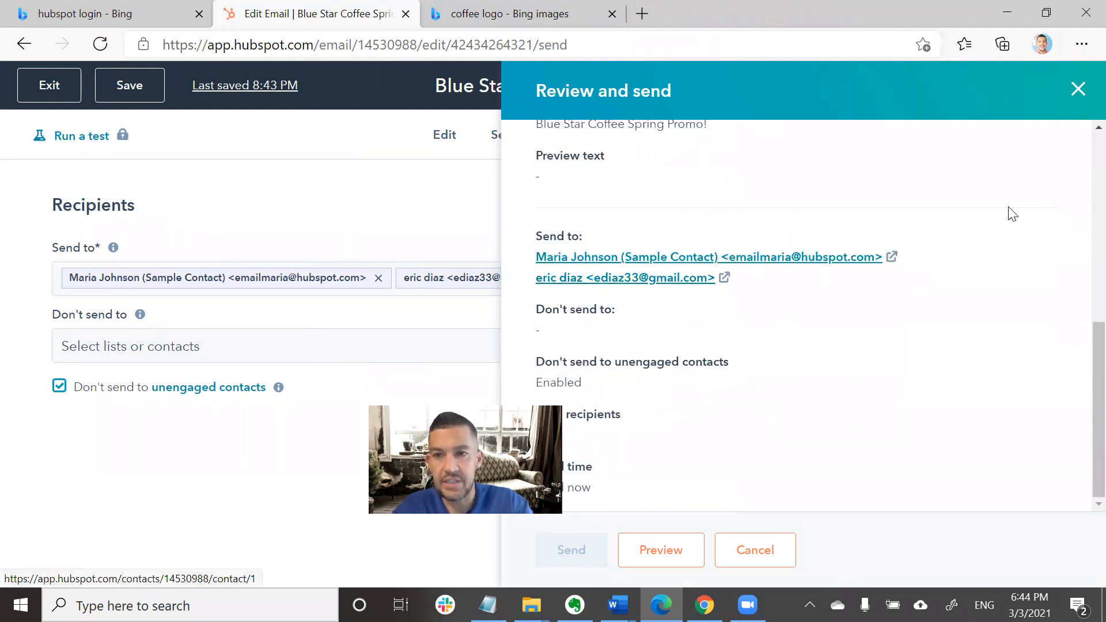
{"action": "scroll", "coordinate": [1008, 212], "scroll_direction": "up", "scroll_amount": 7}
{"action": "left_click", "coordinate": [1078, 88]}
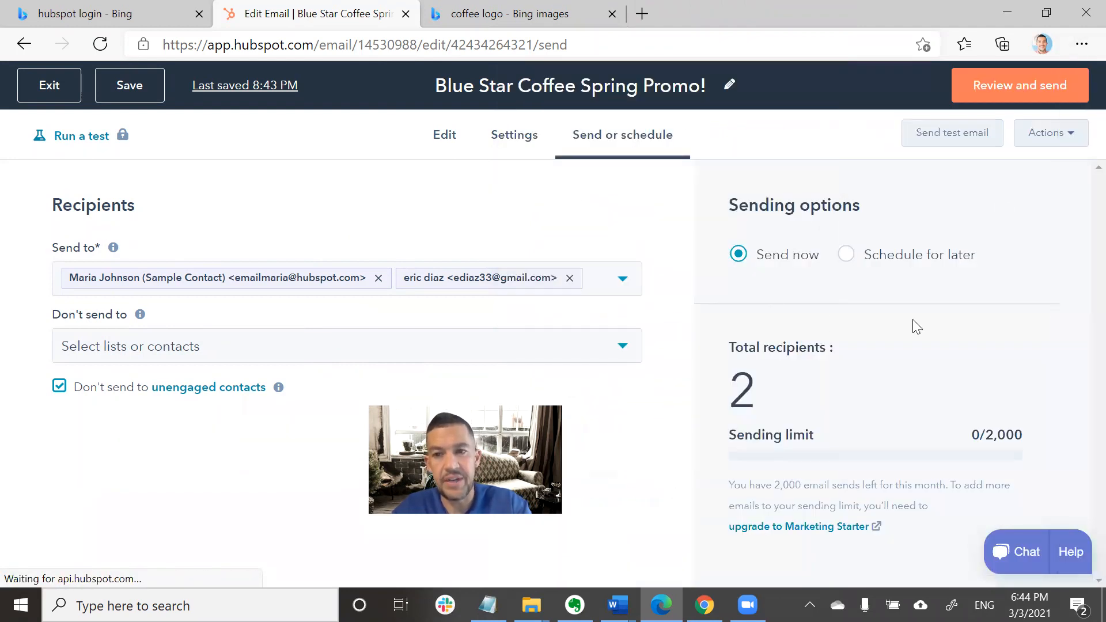